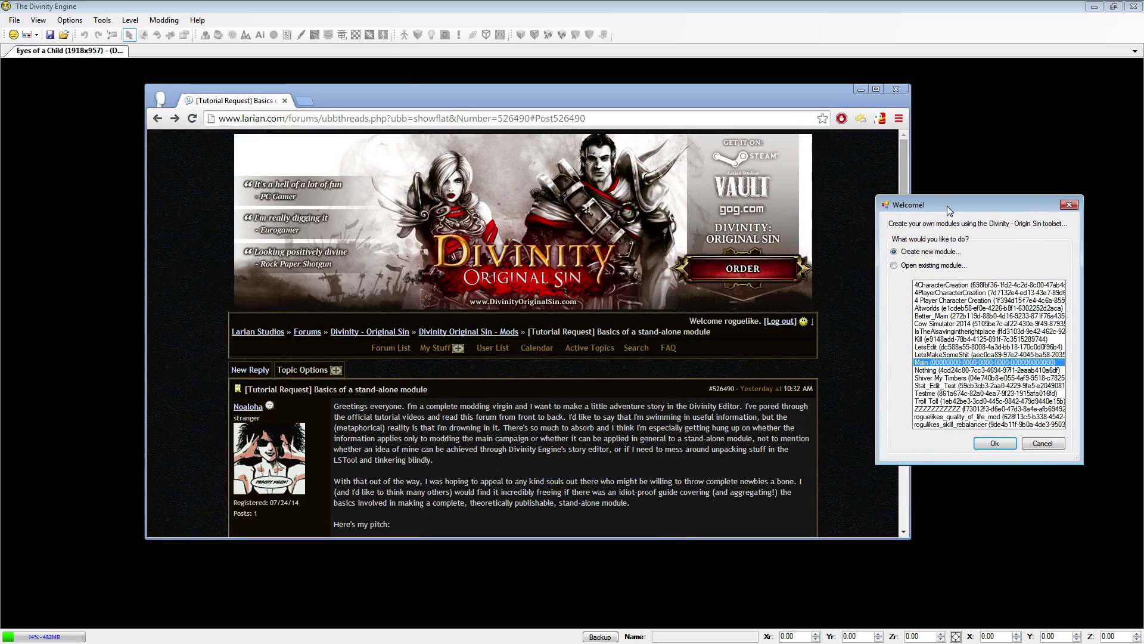
# Step: Read the forum thread requesting a stand-alone module tutorial, including the adventure pitch and the replies
pyautogui.click(1068, 205)
pyautogui.scroll(-2, 599, 435)
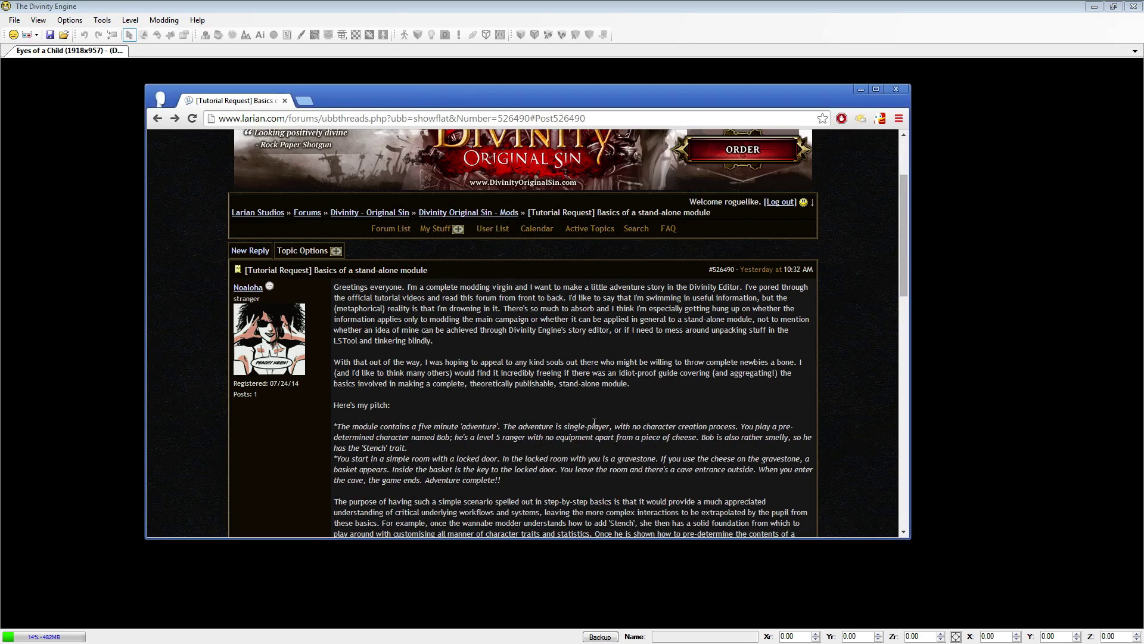
pyautogui.moveTo(562, 408); pyautogui.dragTo(527, 351)
pyautogui.click(527, 351)
pyautogui.scroll(-1, 494, 377)
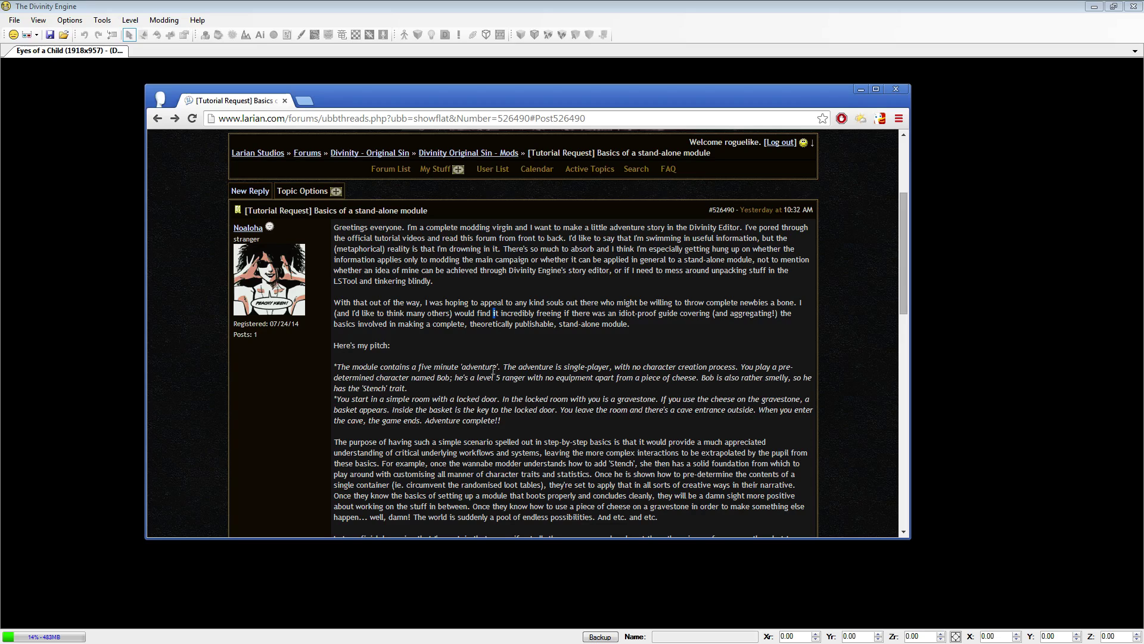
pyautogui.moveTo(495, 378); pyautogui.dragTo(494, 388)
pyautogui.click(494, 388)
pyautogui.moveTo(395, 356); pyautogui.dragTo(624, 436)
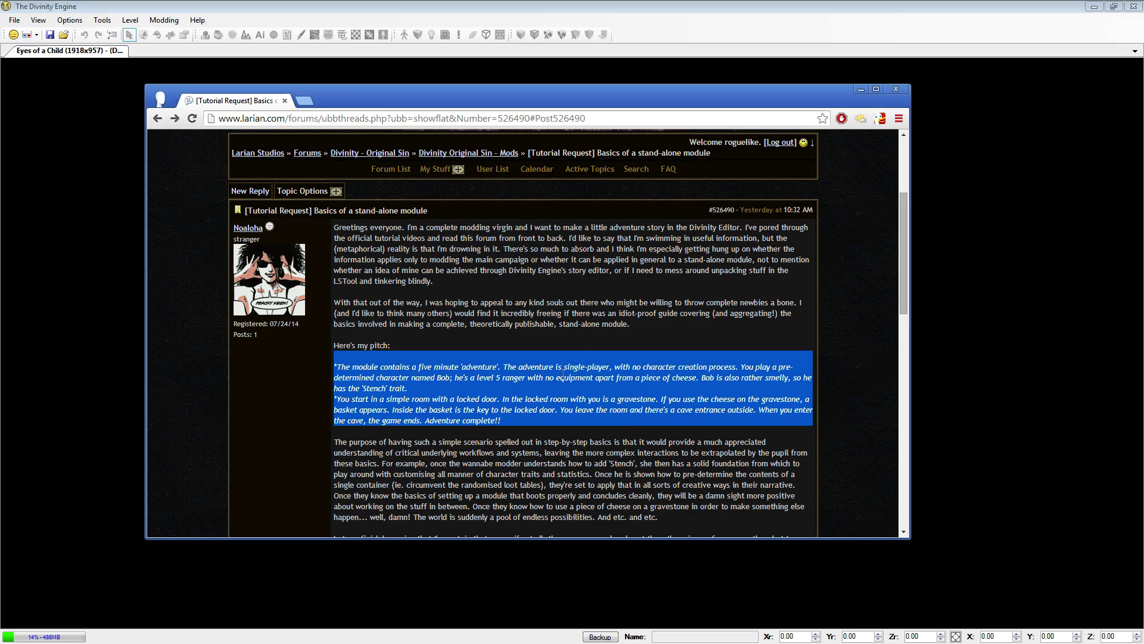
pyautogui.scroll(-15, 538, 377)
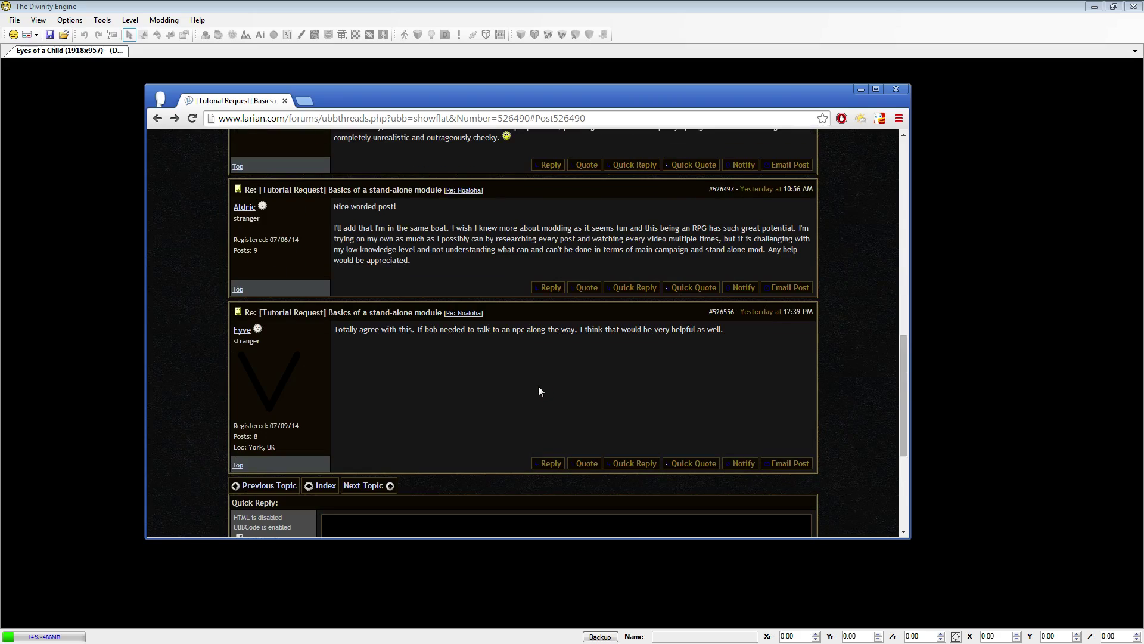
pyautogui.scroll(6, 511, 402)
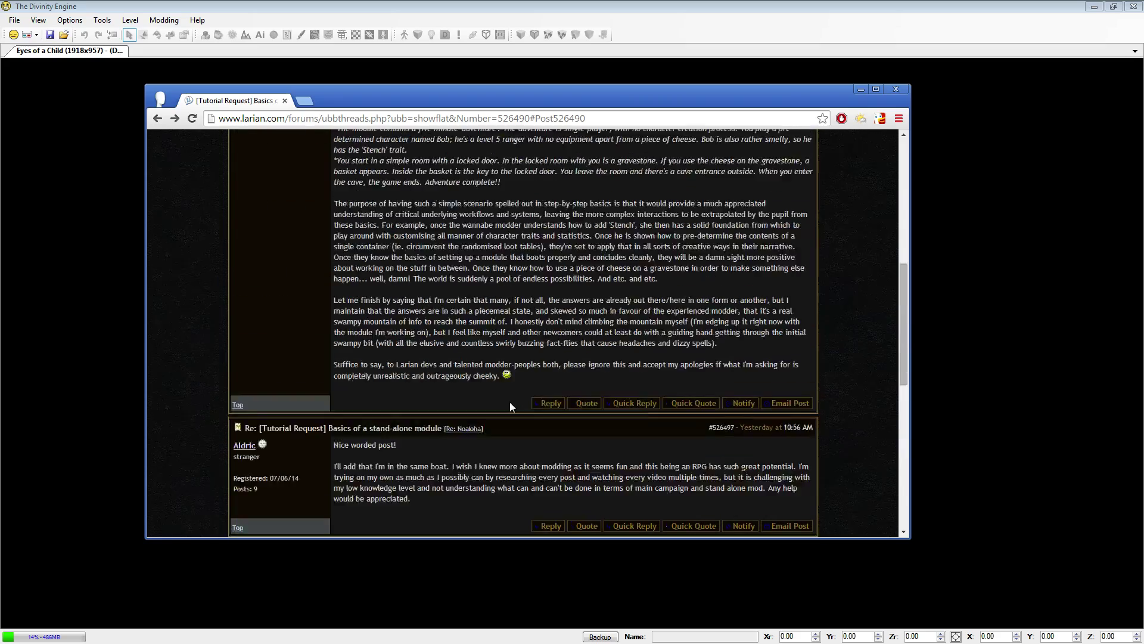
pyautogui.scroll(1, 510, 402)
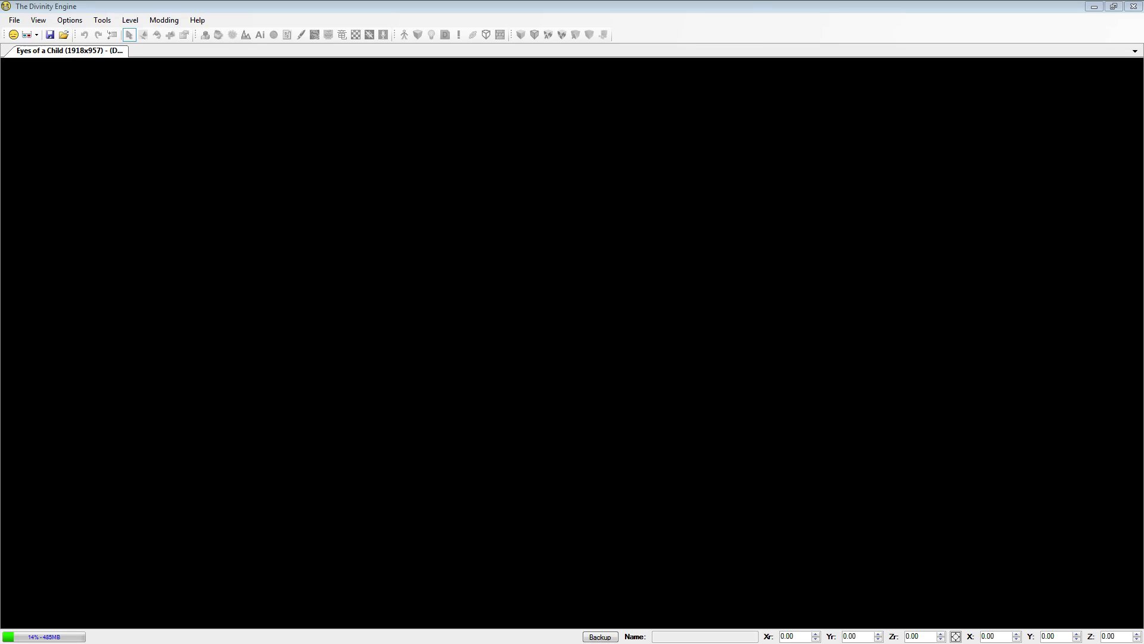
# Step: Try to create a new module from the welcome dialog without entering a name
pyautogui.moveTo(1090, 192); pyautogui.dragTo(577, 167)
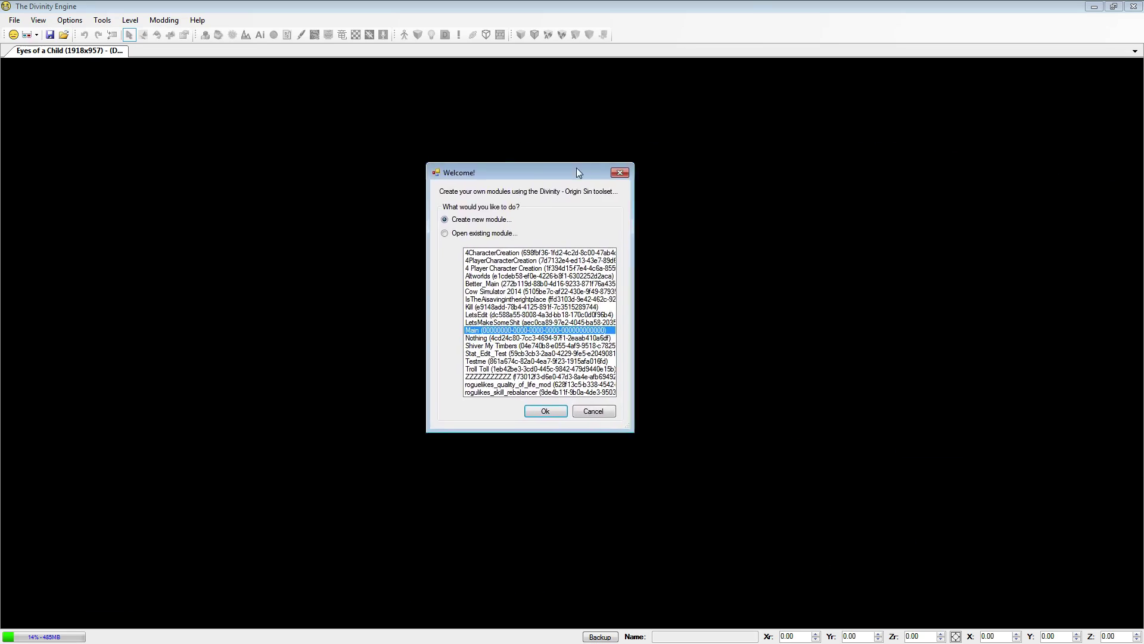
pyautogui.click(546, 411)
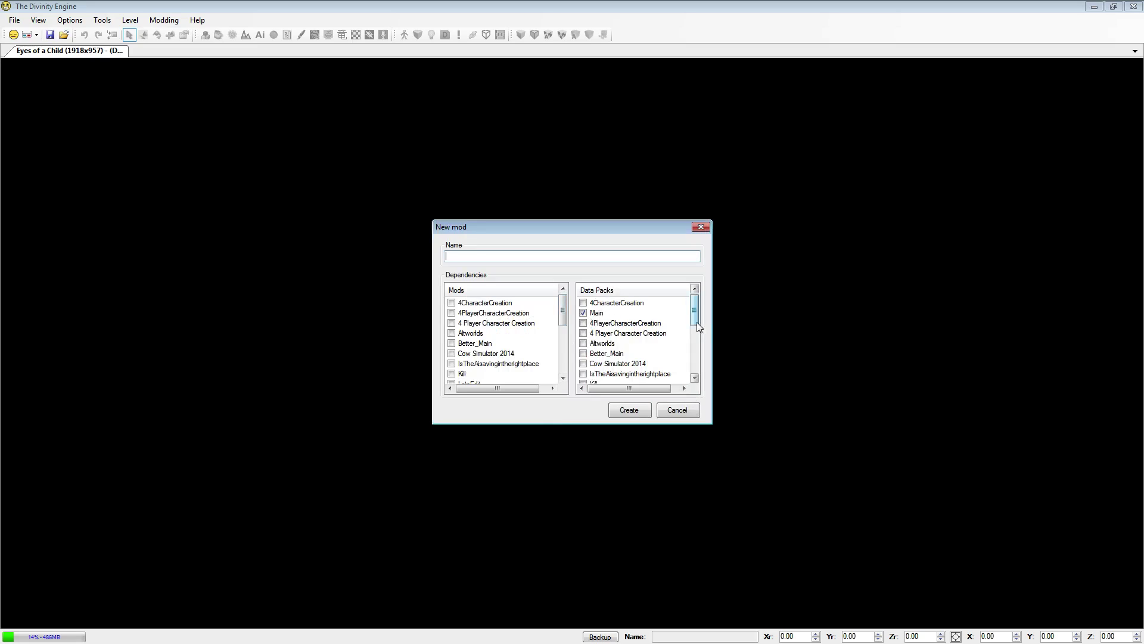
pyautogui.click(584, 314)
pyautogui.click(625, 410)
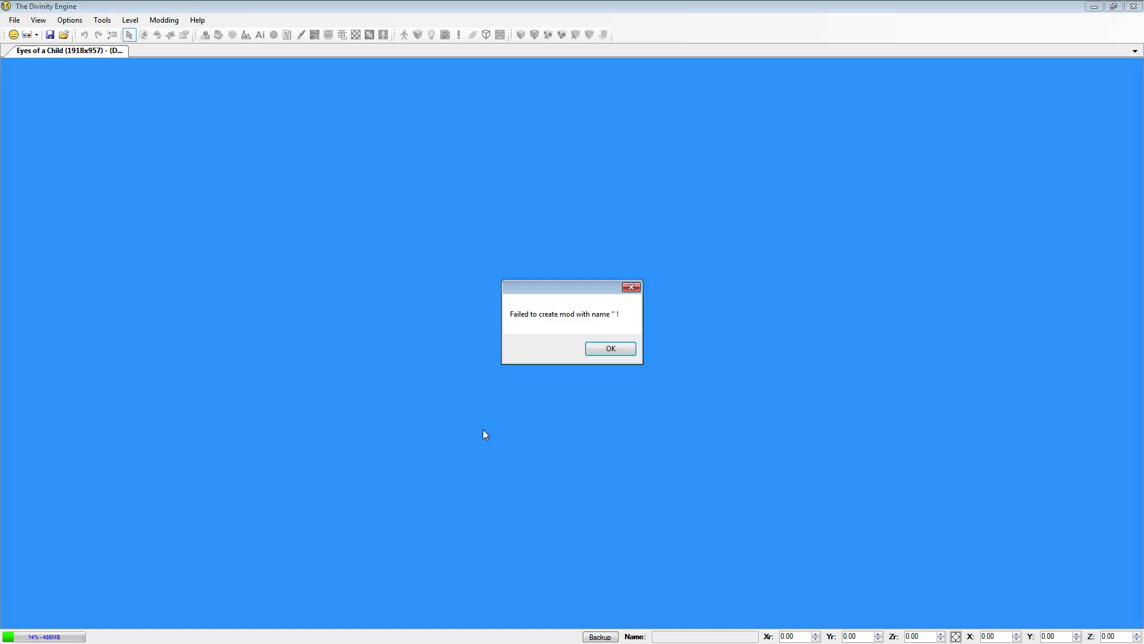
pyautogui.click(613, 349)
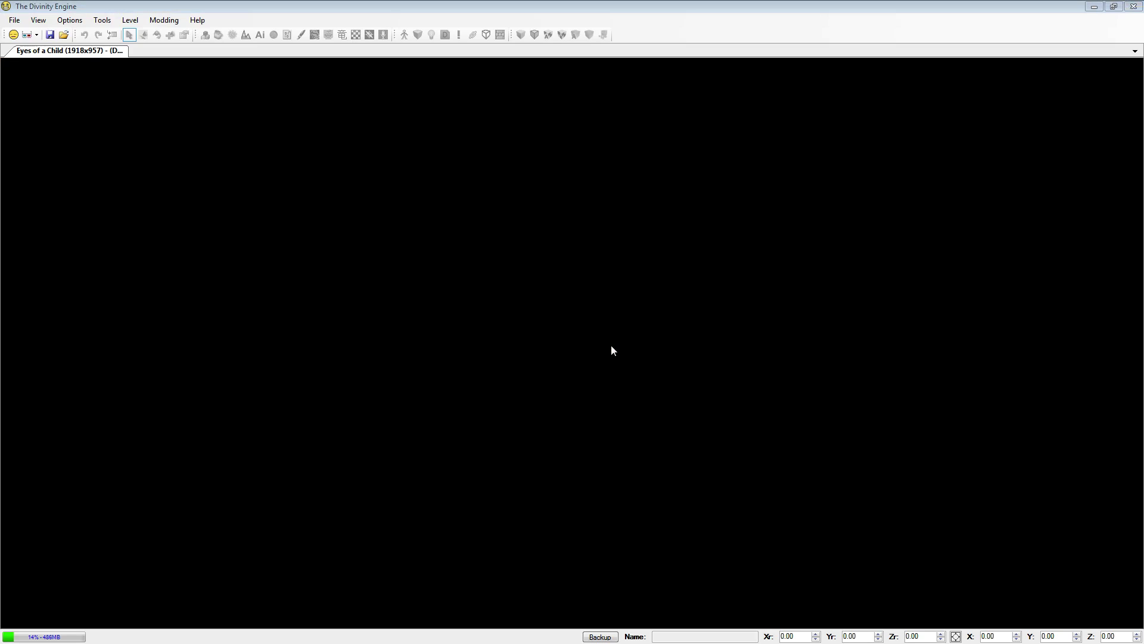
# Step: Create a new mod named _StandaloneTutorial that depends on the Main data pack
pyautogui.click(13, 24)
pyautogui.click(53, 91)
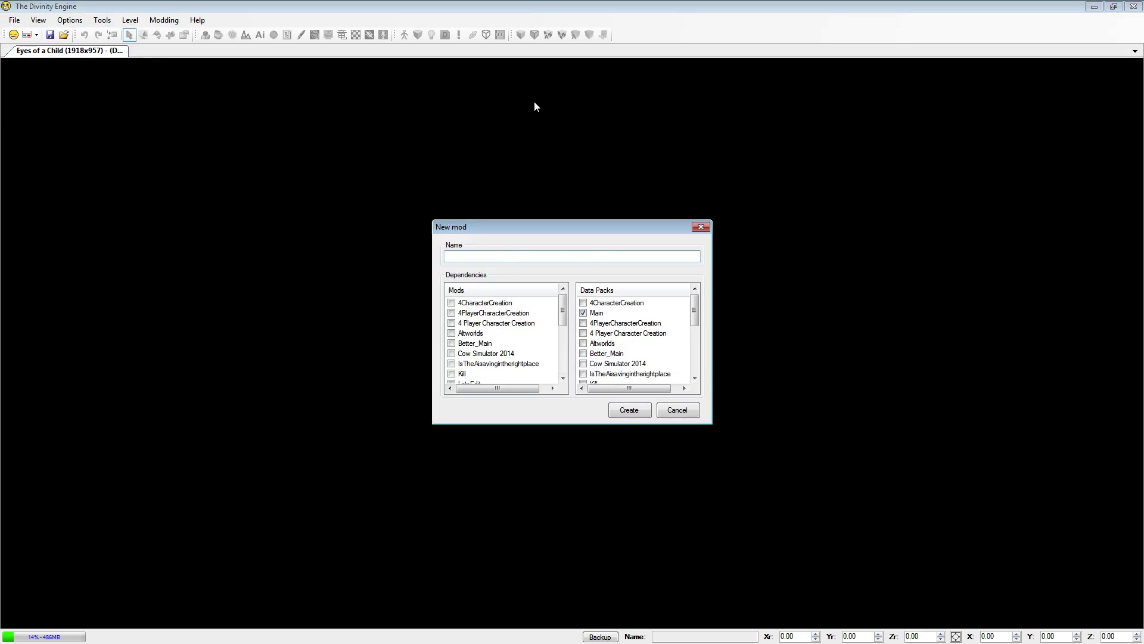
pyautogui.write('Standal')
pyautogui.write('oneTutoria')
pyautogui.write('_')
pyautogui.click(637, 406)
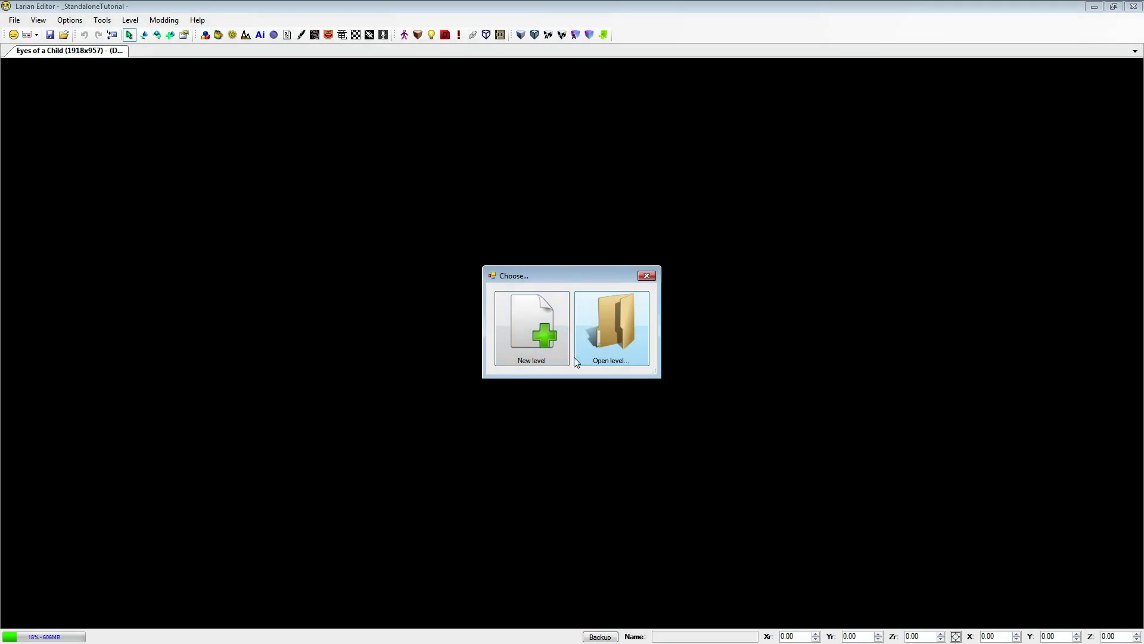
# Step: Create a new level named LevelOne in the mod
pyautogui.click(524, 334)
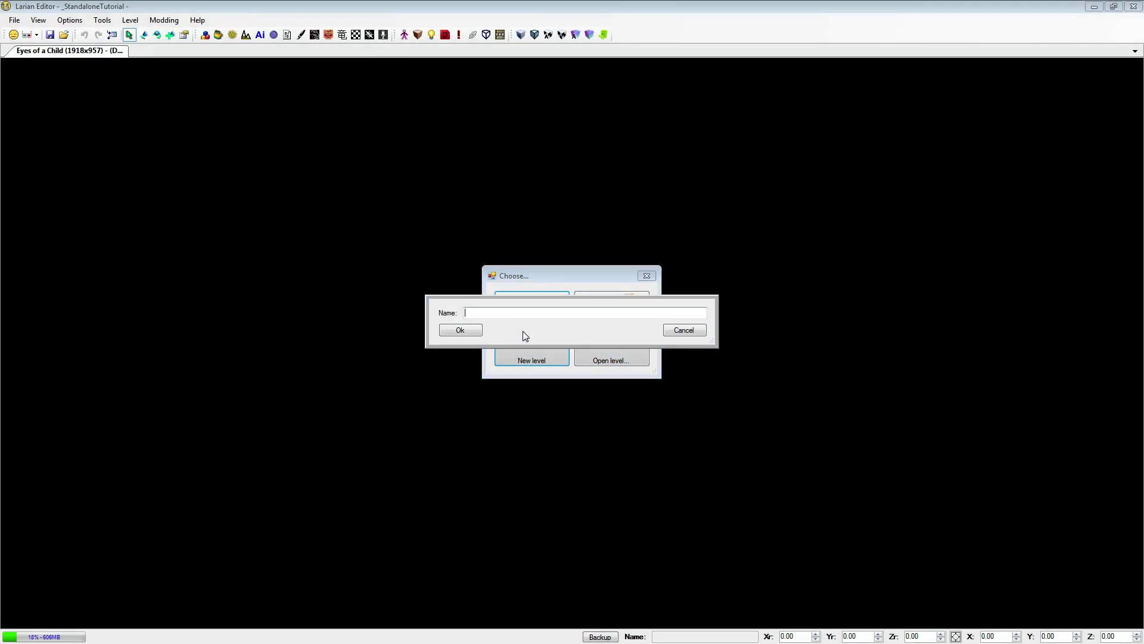
pyautogui.write('LevelOne')
pyautogui.click(460, 331)
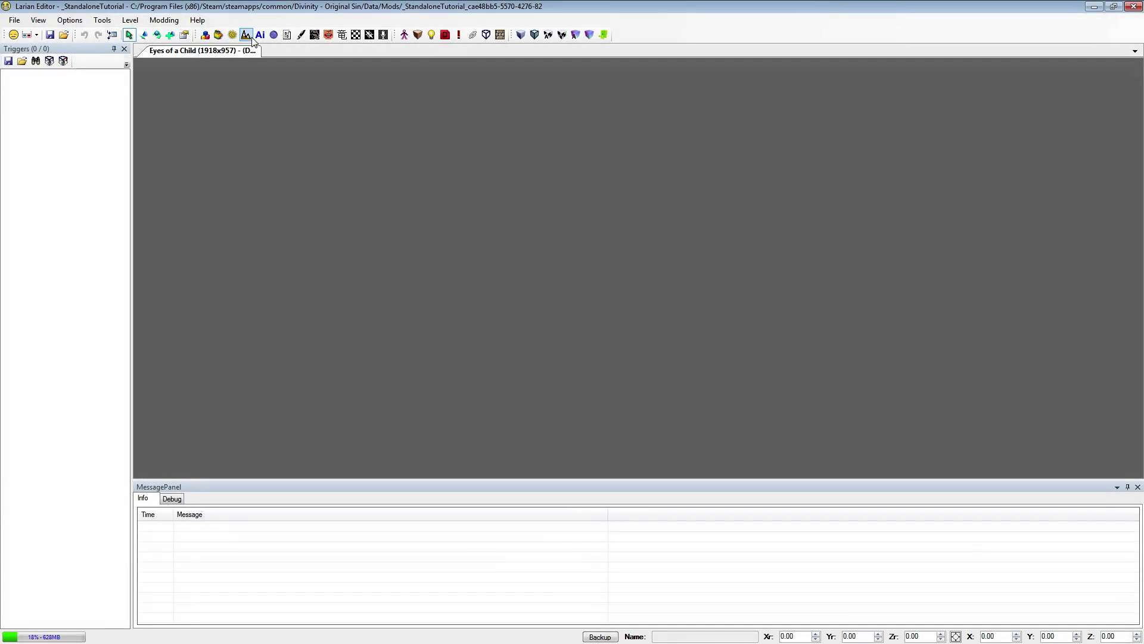
# Step: Start creating a new terrain and search the Main resources for "base" to find a terrain material
pyautogui.click(246, 36)
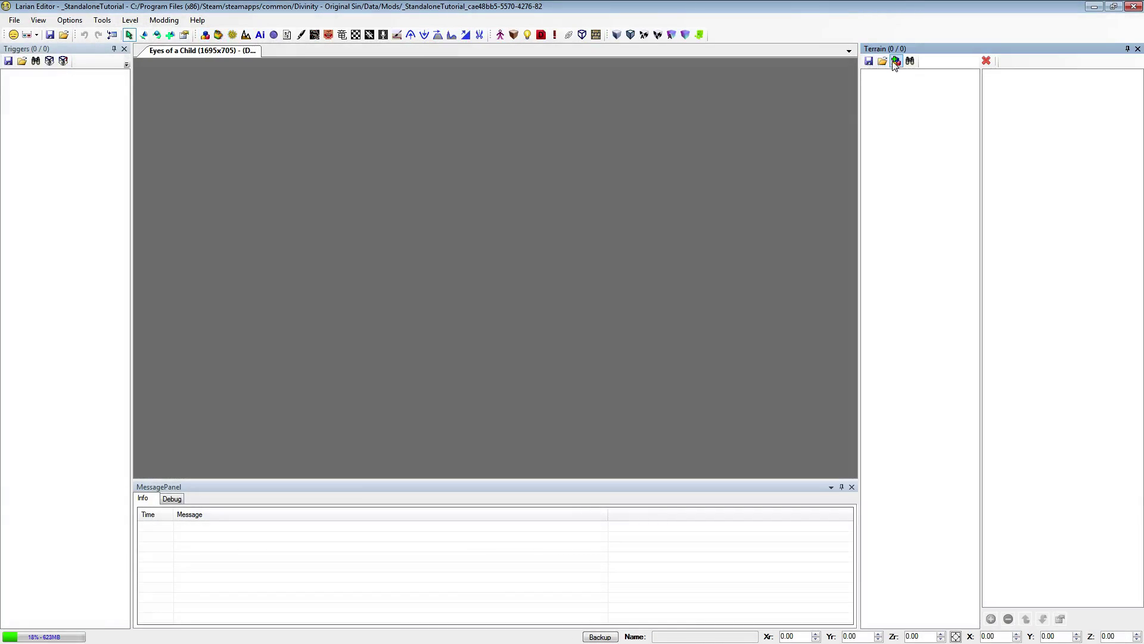
pyautogui.click(896, 61)
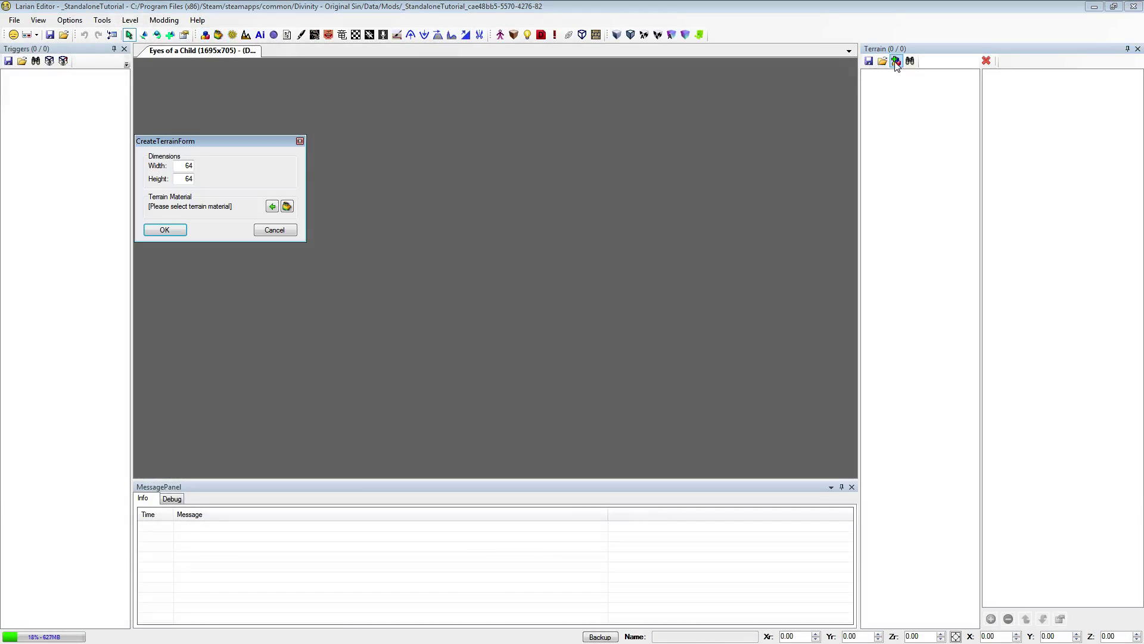
pyautogui.click(287, 206)
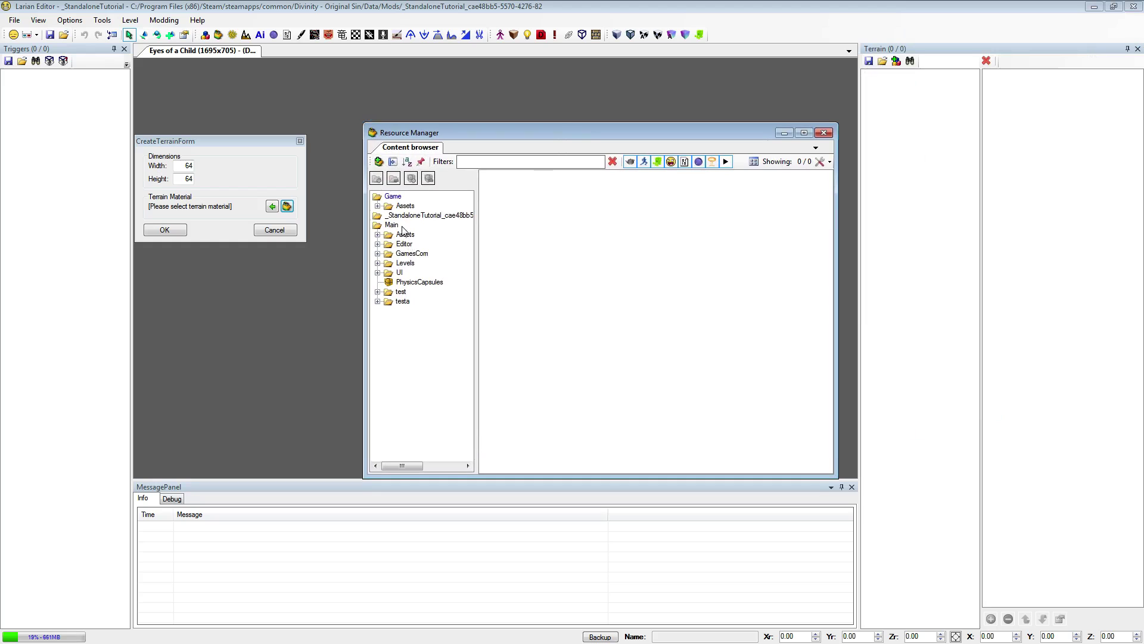
pyautogui.click(405, 234)
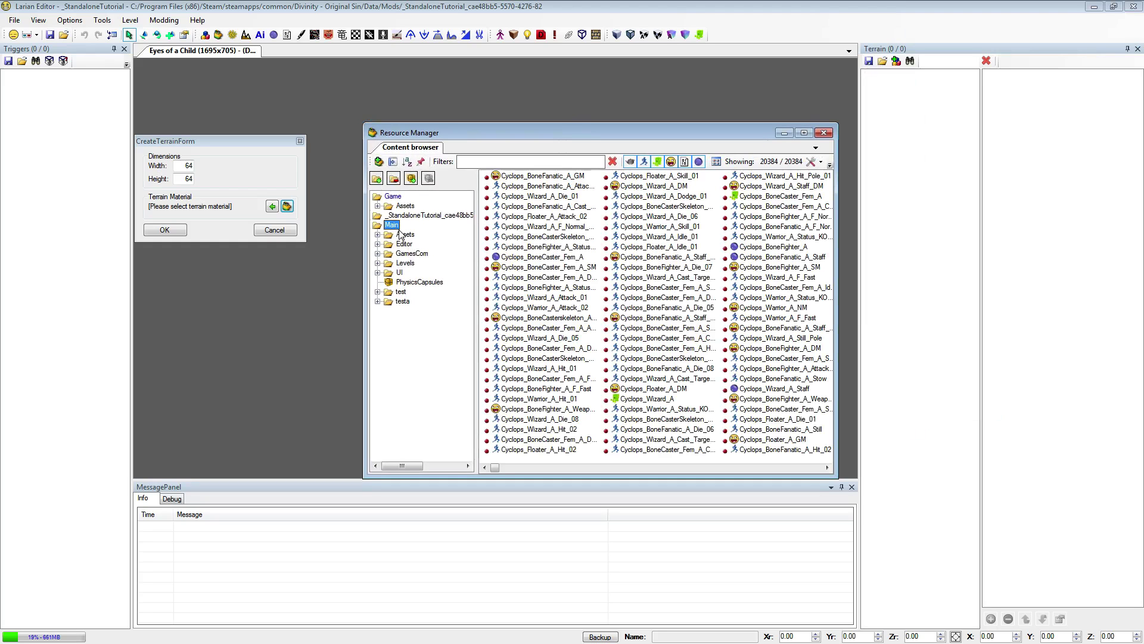
pyautogui.click(525, 159)
pyautogui.write('base')
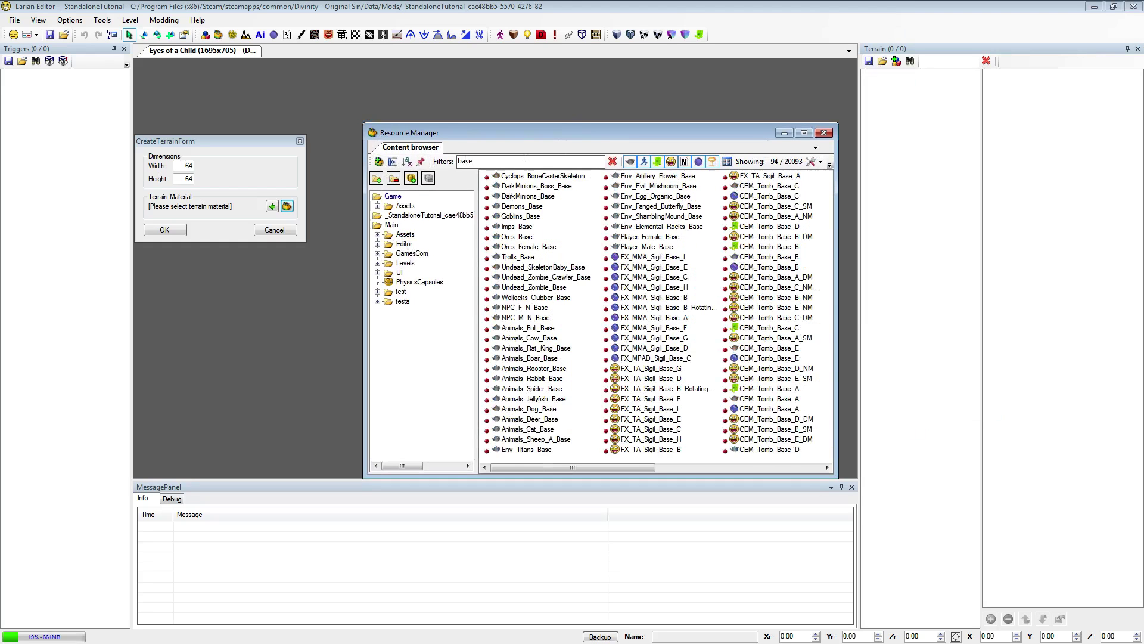
# Step: Limit the resource results to material and sound types, show them in the detailed list, and include the whole Main folder
pyautogui.click(686, 162)
pyautogui.click(685, 161)
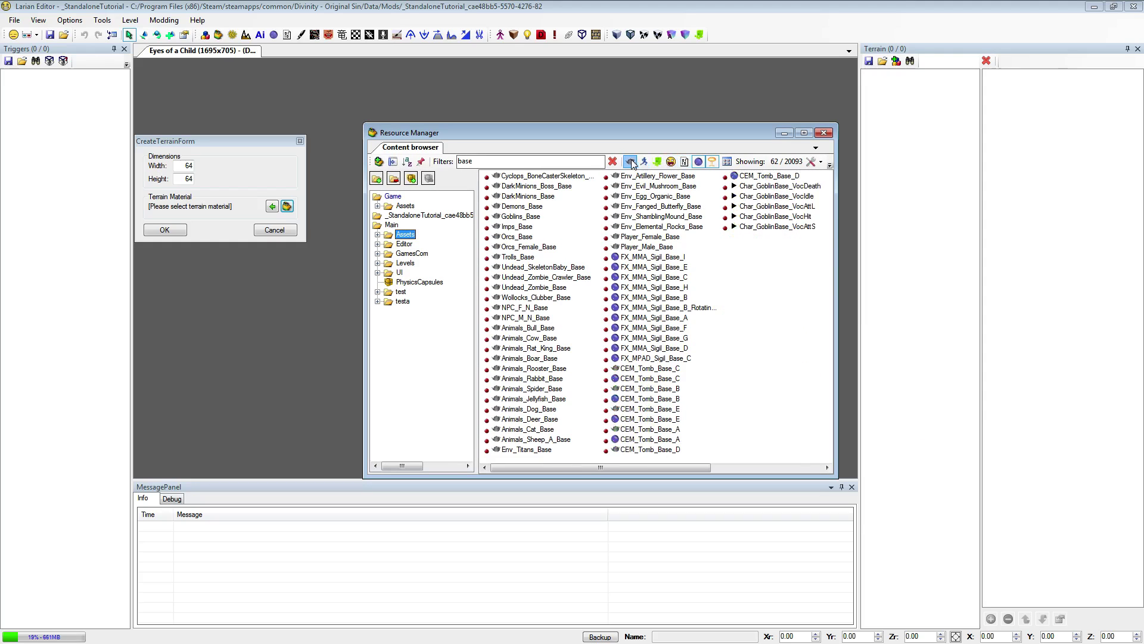
pyautogui.click(641, 161)
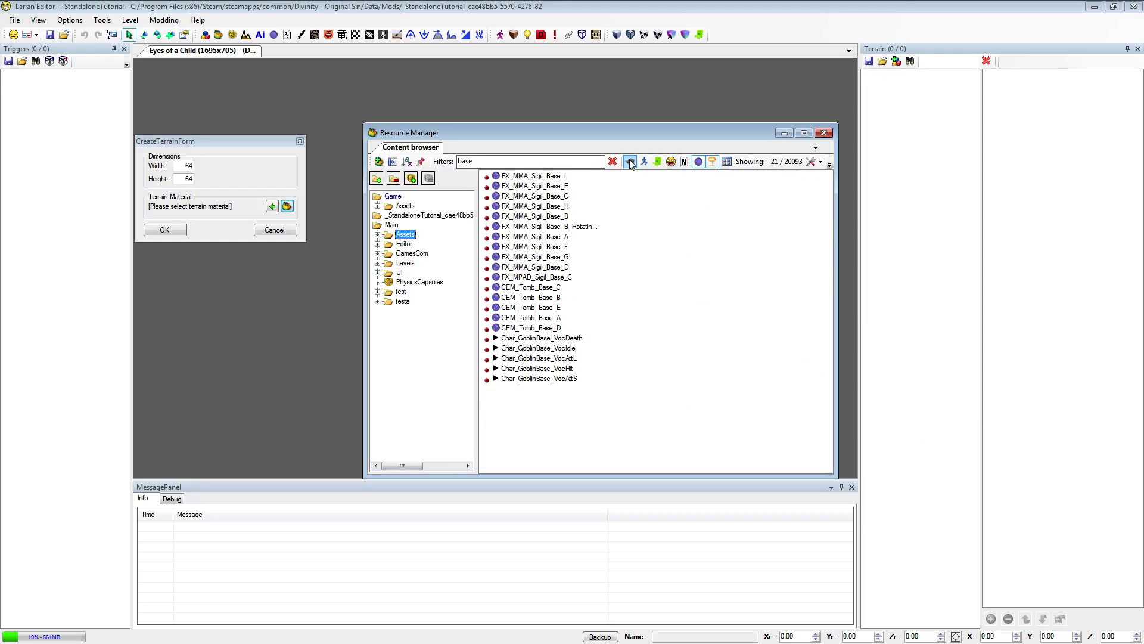
pyautogui.click(727, 162)
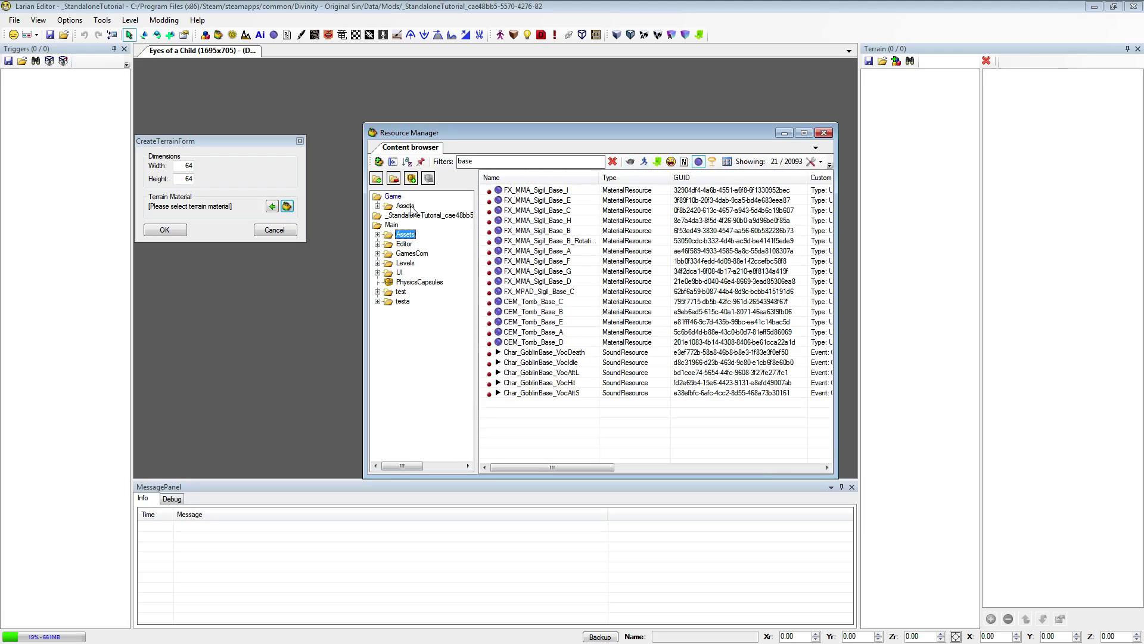
pyautogui.click(392, 224)
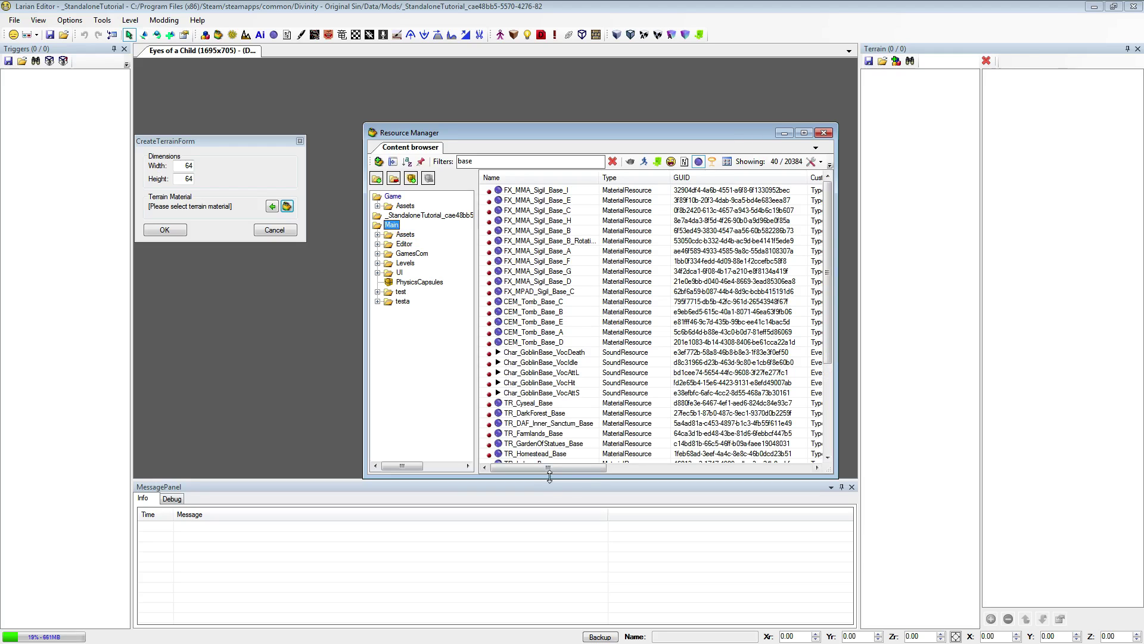
# Step: Assign TR_Farmlands_Base as the terrain material and create the 64 by 64 terrain
pyautogui.moveTo(549, 468); pyautogui.dragTo(713, 469)
pyautogui.hscroll(-10, 641, 435)
pyautogui.click(555, 433)
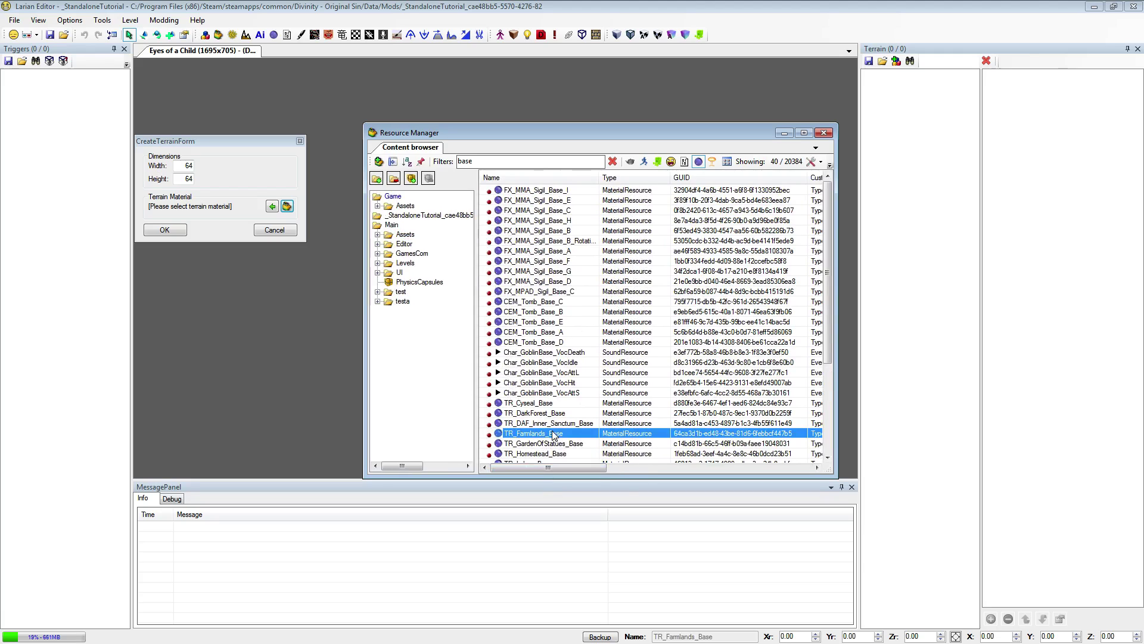
pyautogui.scroll(-4, 554, 435)
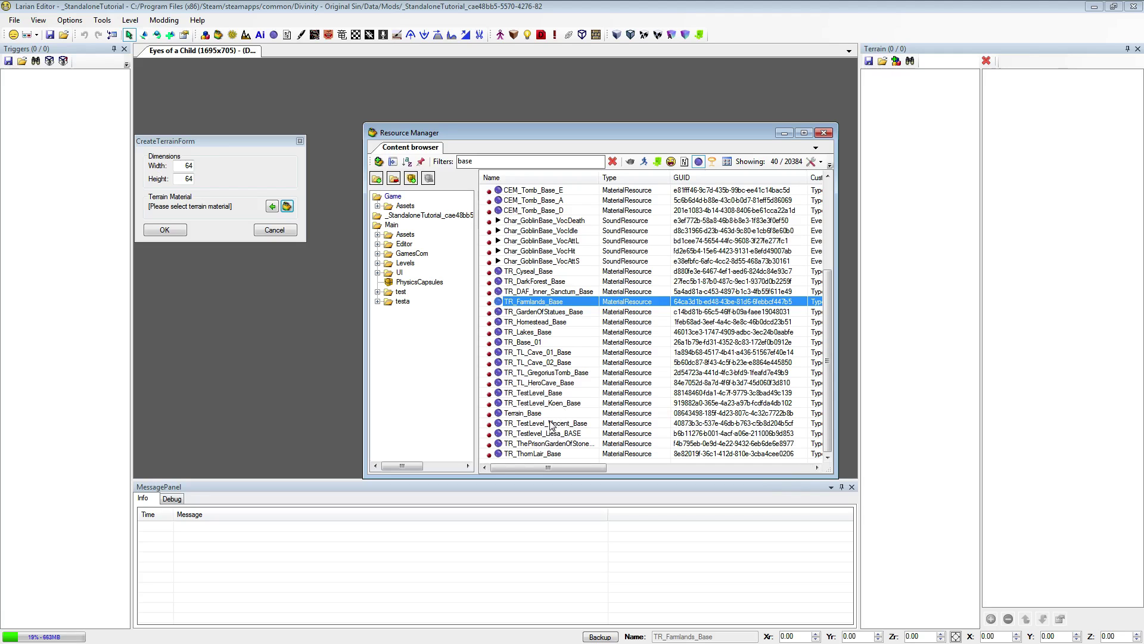
pyautogui.scroll(4, 612, 442)
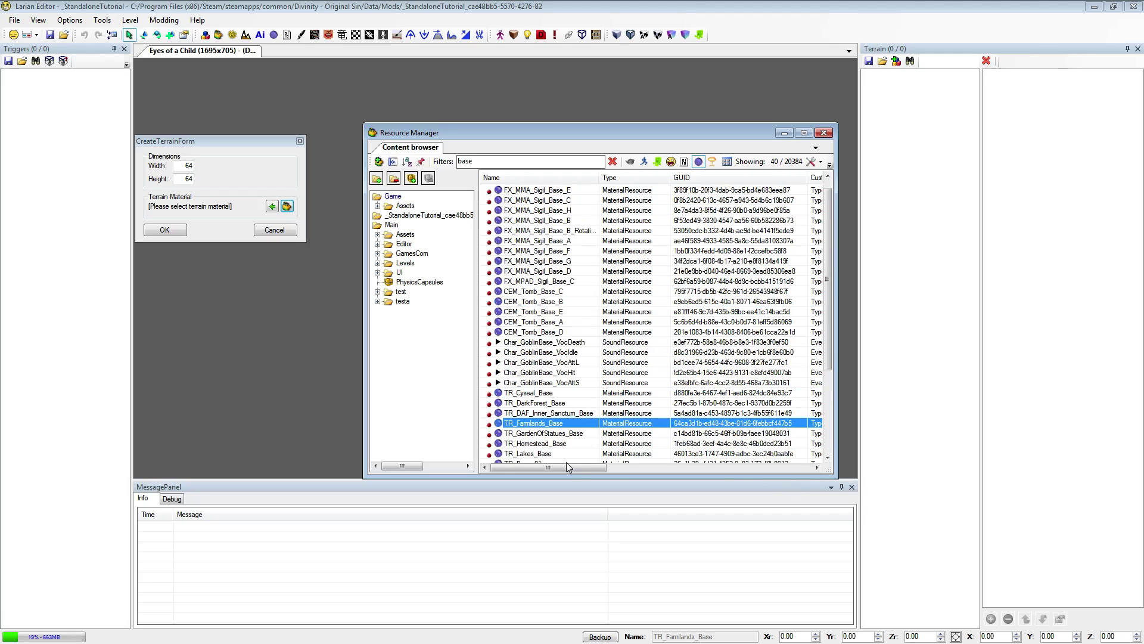
pyautogui.moveTo(570, 467); pyautogui.dragTo(606, 468)
pyautogui.click(272, 207)
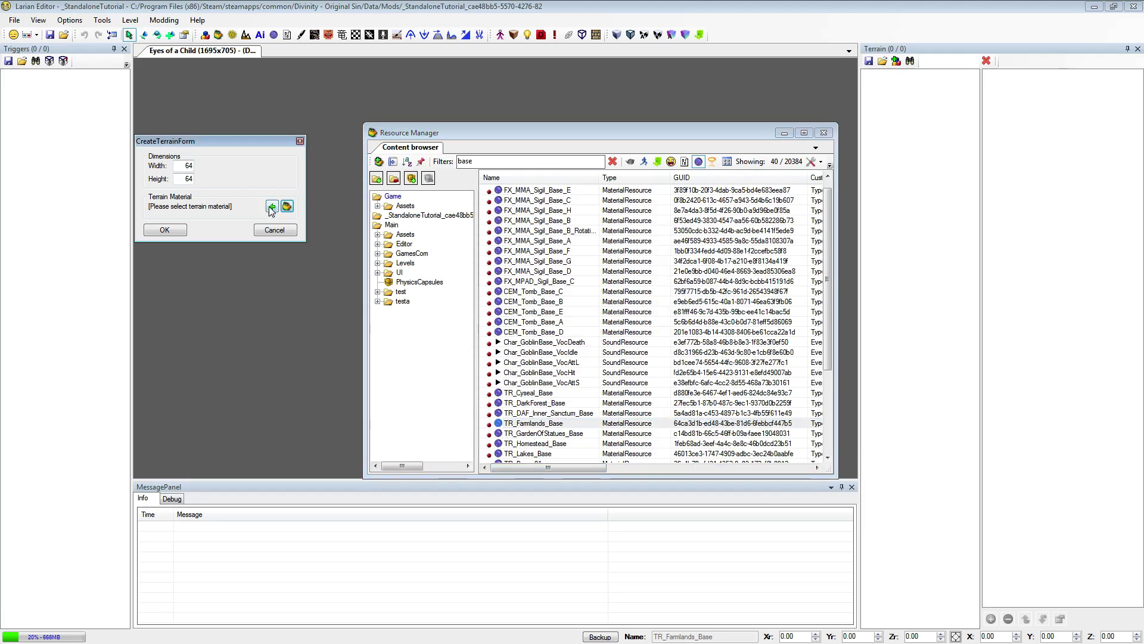
pyautogui.click(165, 231)
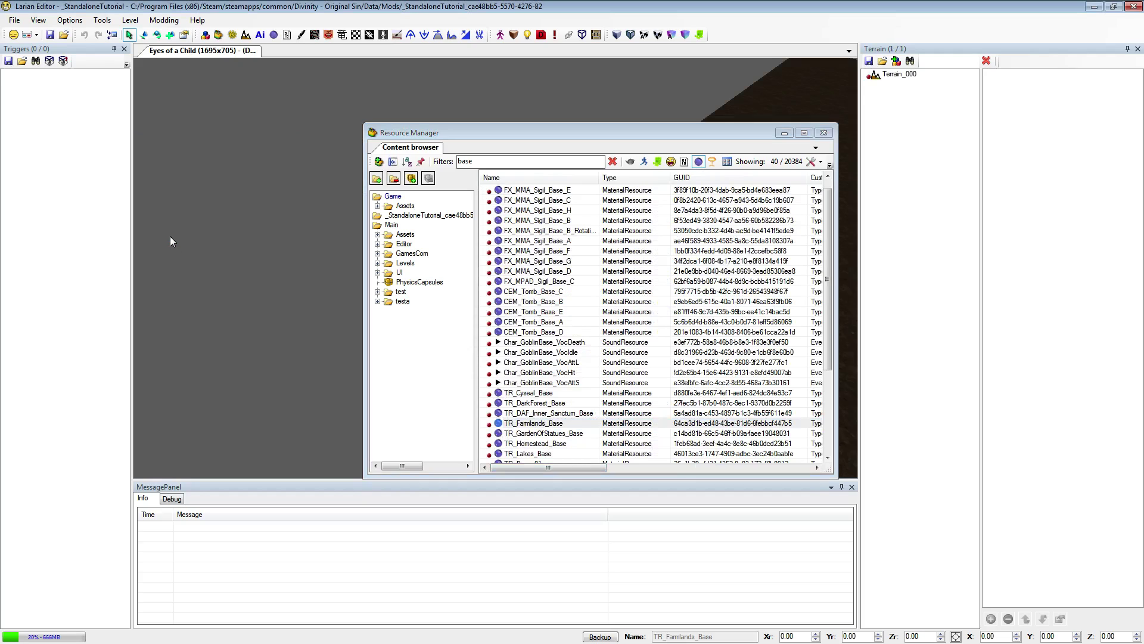
# Step: Close the Resource Manager and the Triggers, message and Terrain panels to leave only the terrain viewport
pyautogui.click(782, 134)
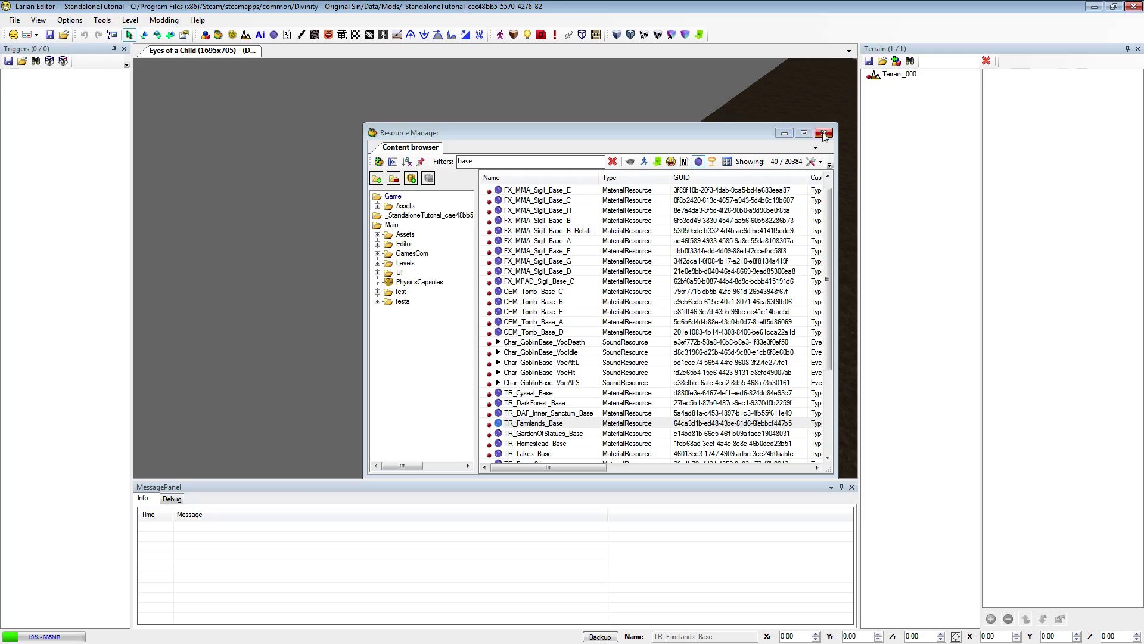
pyautogui.moveTo(631, 237); pyautogui.dragTo(630, 237, button='right')
pyautogui.moveTo(172, 155); pyautogui.dragTo(171, 155, button='right')
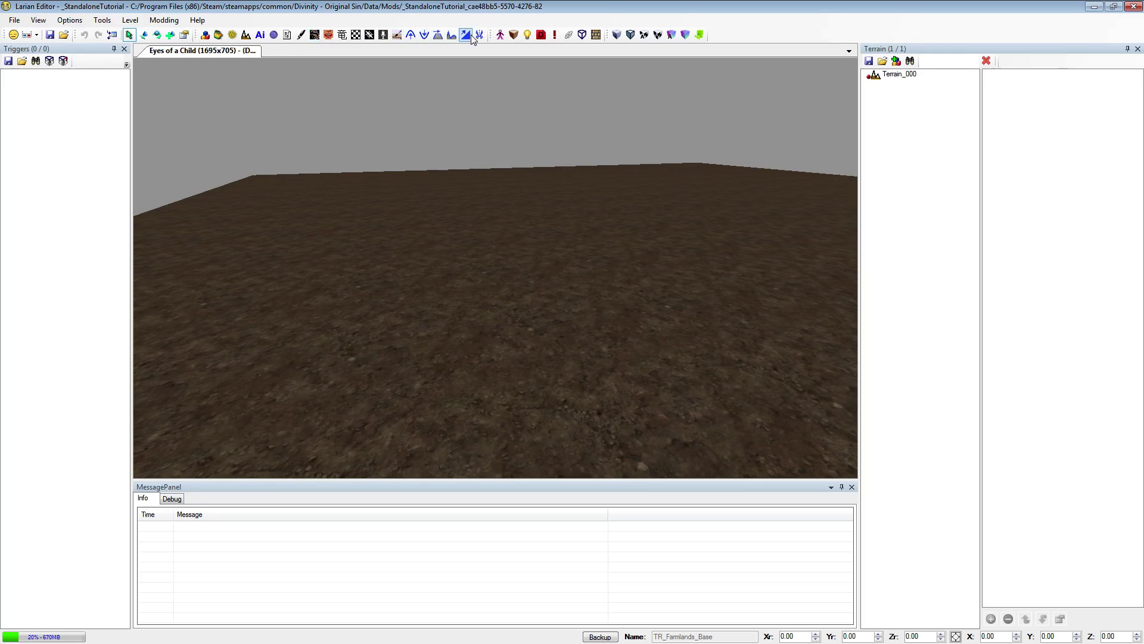
pyautogui.click(501, 34)
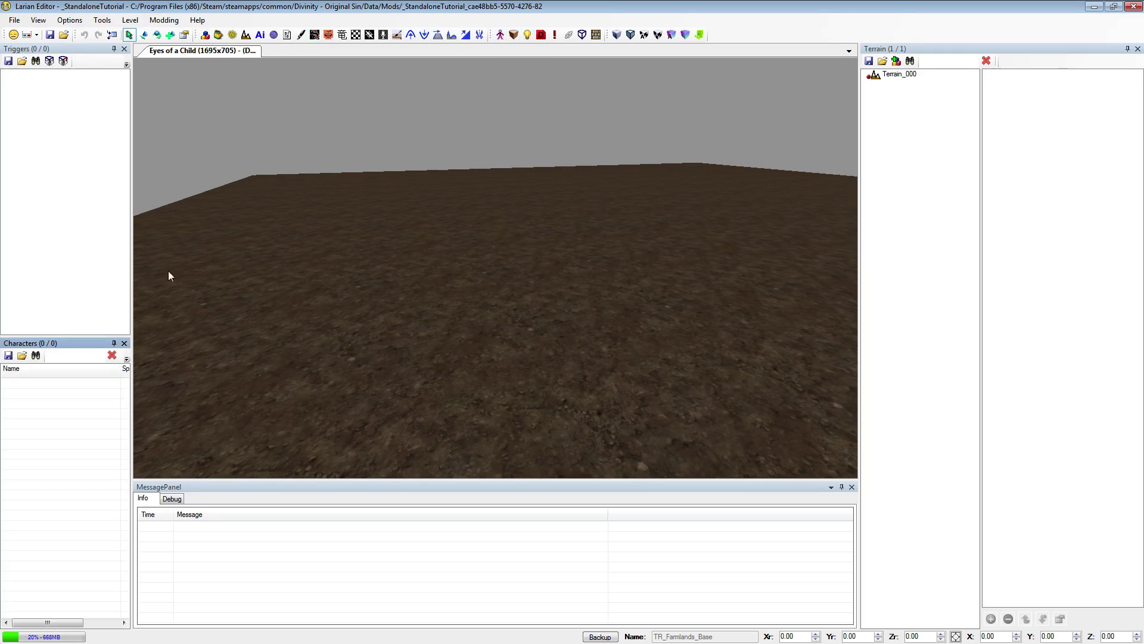
pyautogui.click(123, 342)
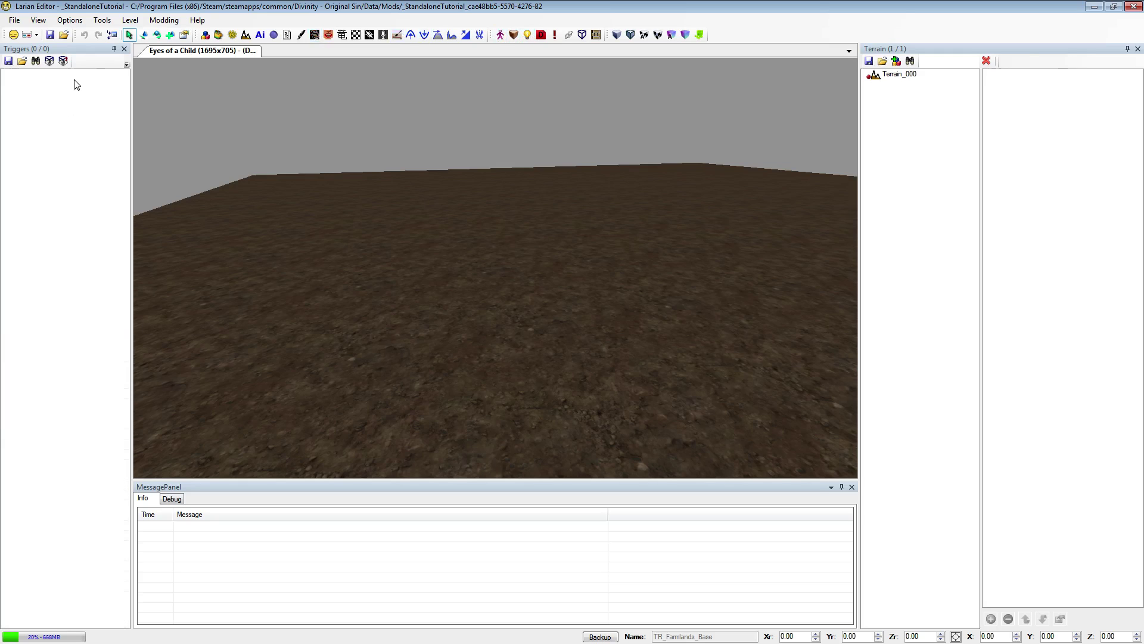
pyautogui.click(124, 48)
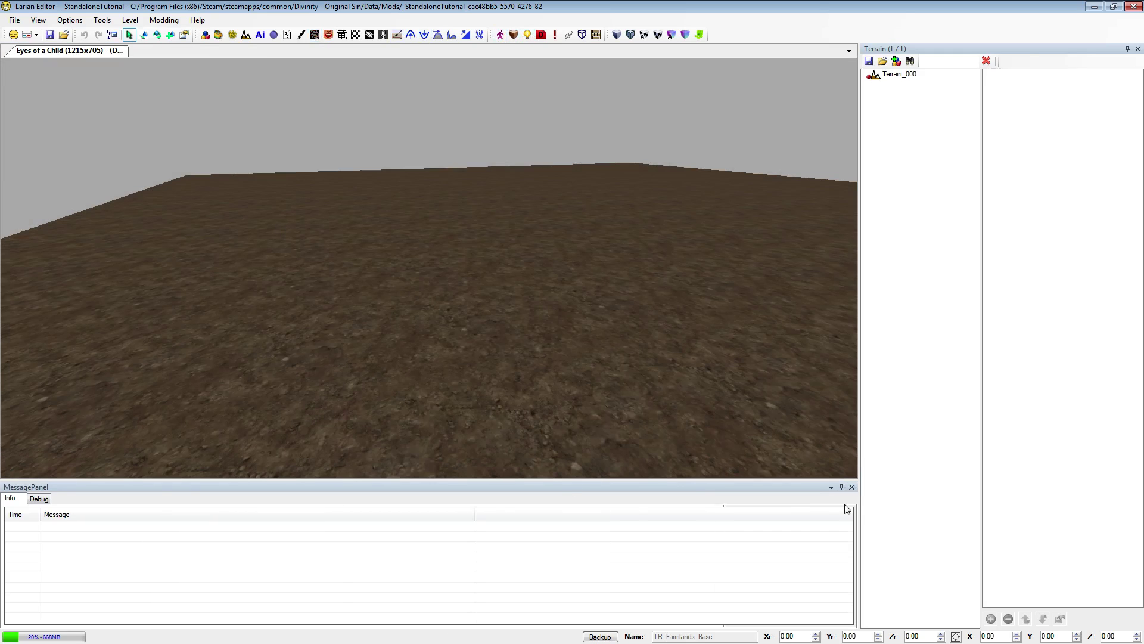
pyautogui.click(851, 487)
pyautogui.click(1137, 49)
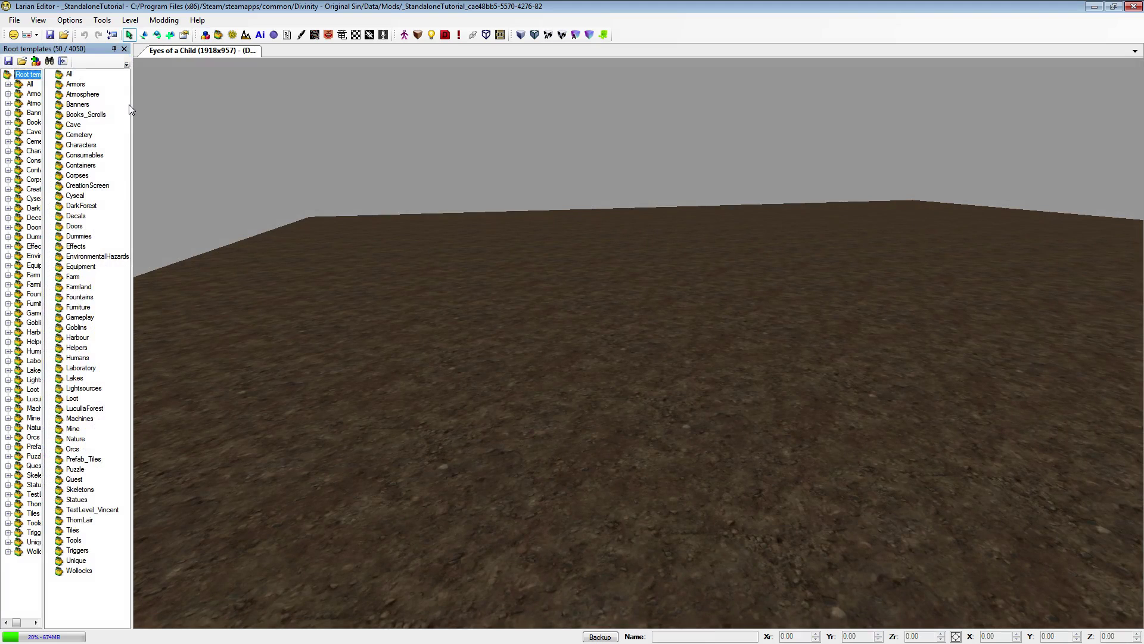
# Step: Widen the Root templates panel to reveal its search and search the All folder for "player"
pyautogui.moveTo(131, 106); pyautogui.dragTo(246, 106)
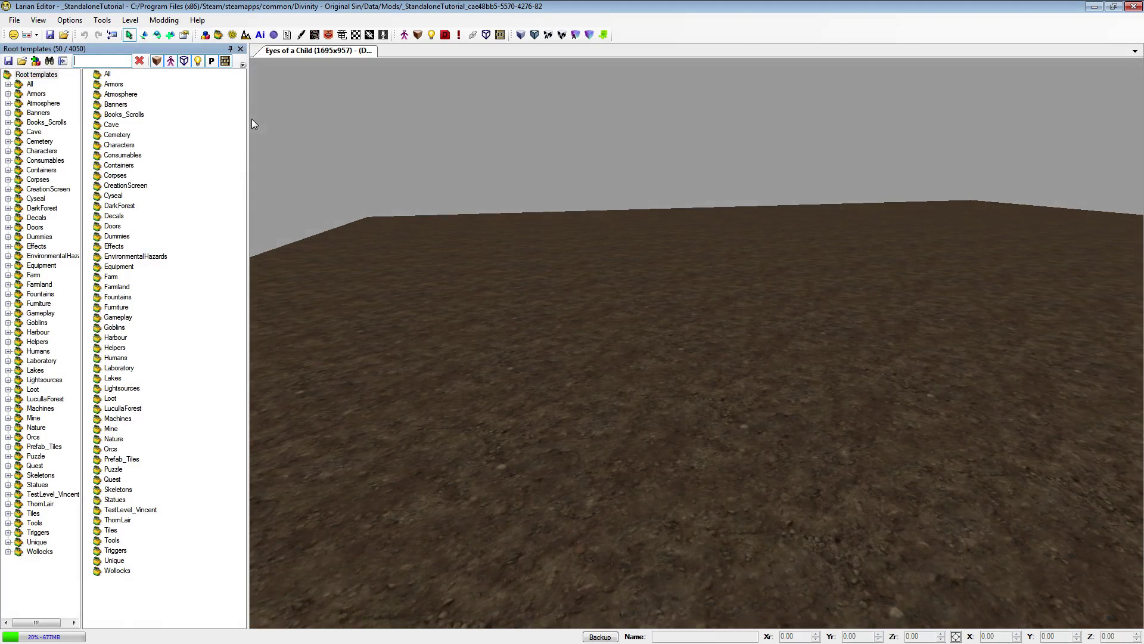
pyautogui.moveTo(247, 117); pyautogui.dragTo(117, 60)
pyautogui.click(112, 65)
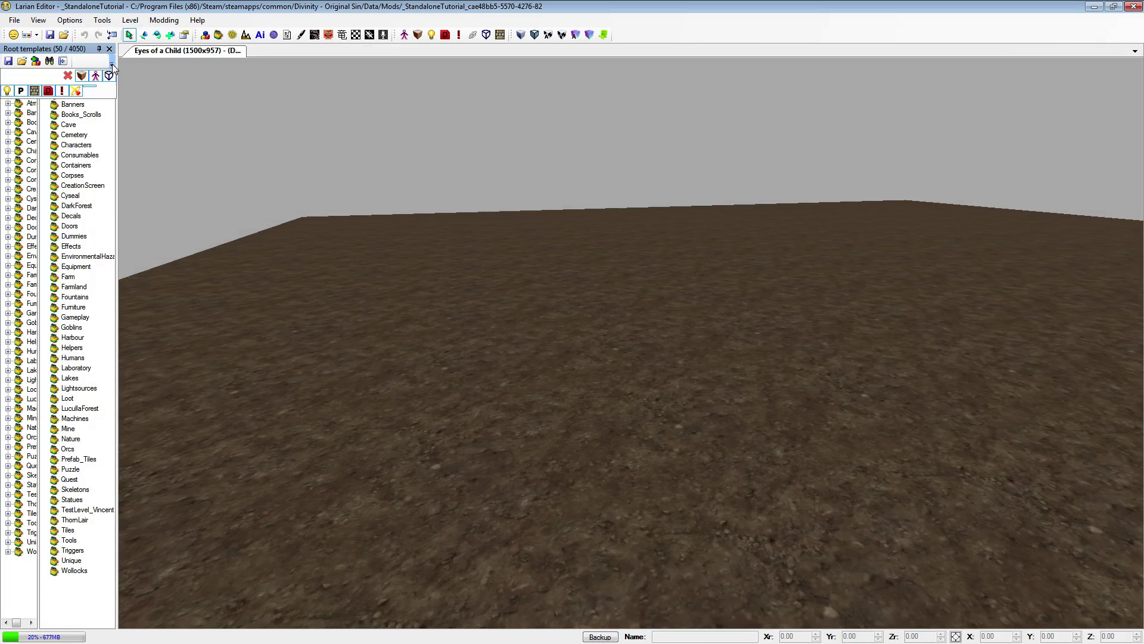
pyautogui.click(33, 78)
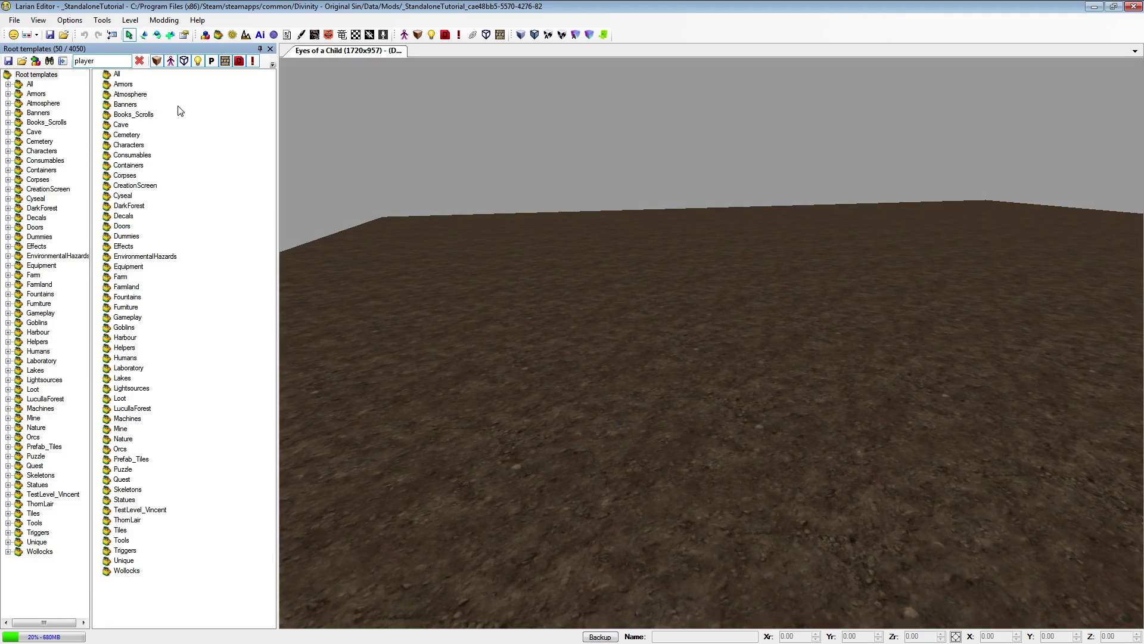
pyautogui.press('Tab')
pyautogui.click(26, 84)
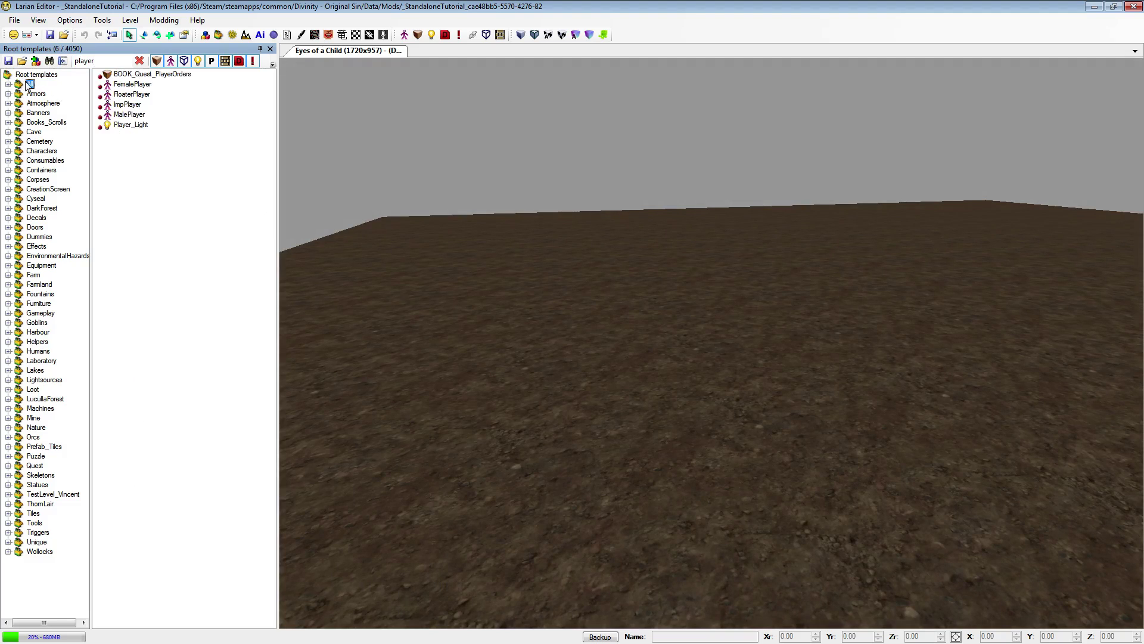
# Step: Place a MalePlayer character on the terrain and delete it
pyautogui.click(130, 113)
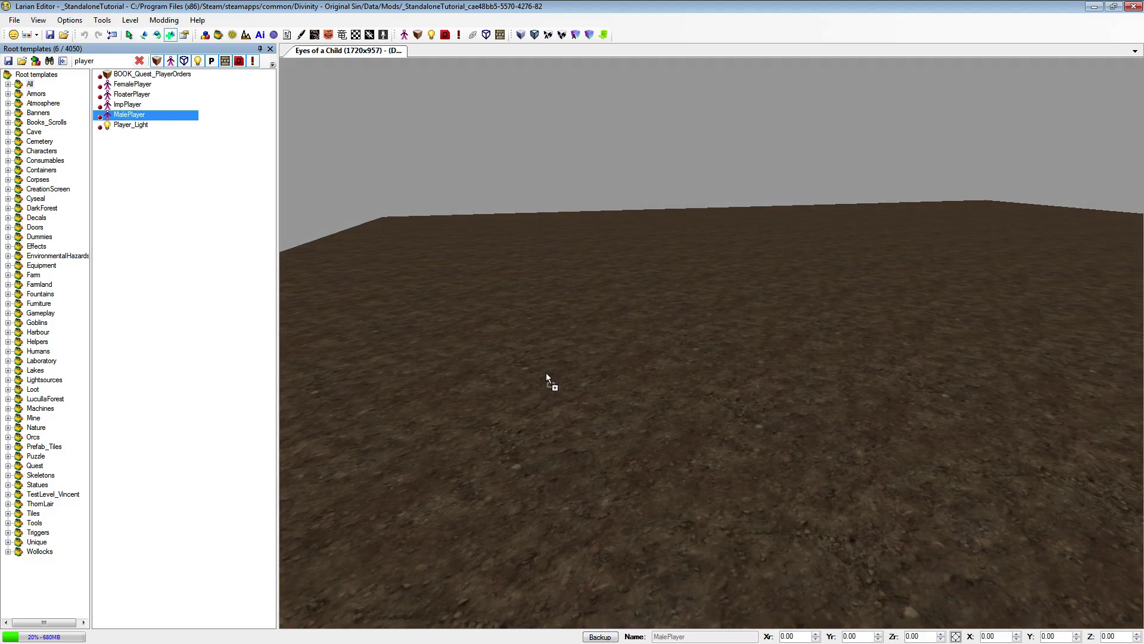
pyautogui.click(565, 442)
pyautogui.moveTo(609, 316); pyautogui.dragTo(610, 316, button='right')
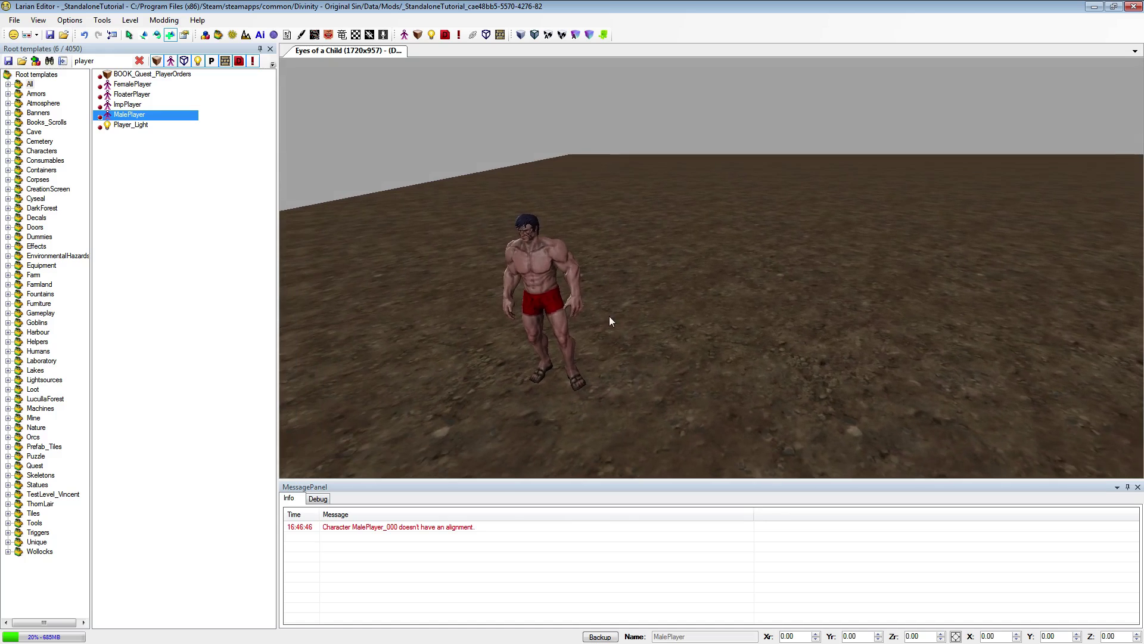
pyautogui.click(562, 301)
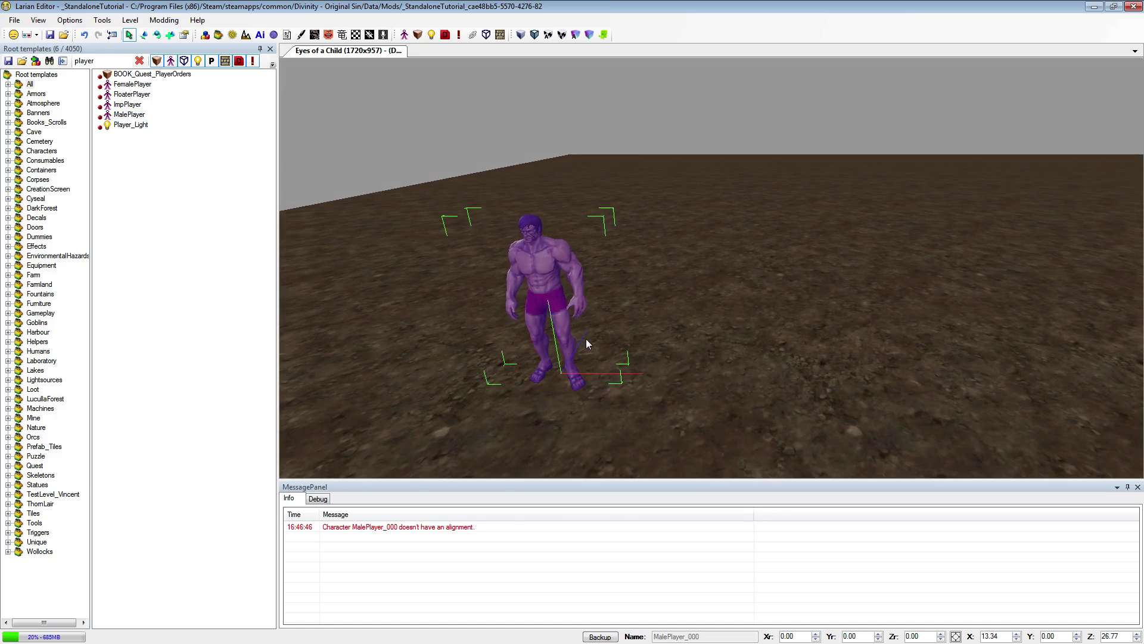
pyautogui.press('Delete')
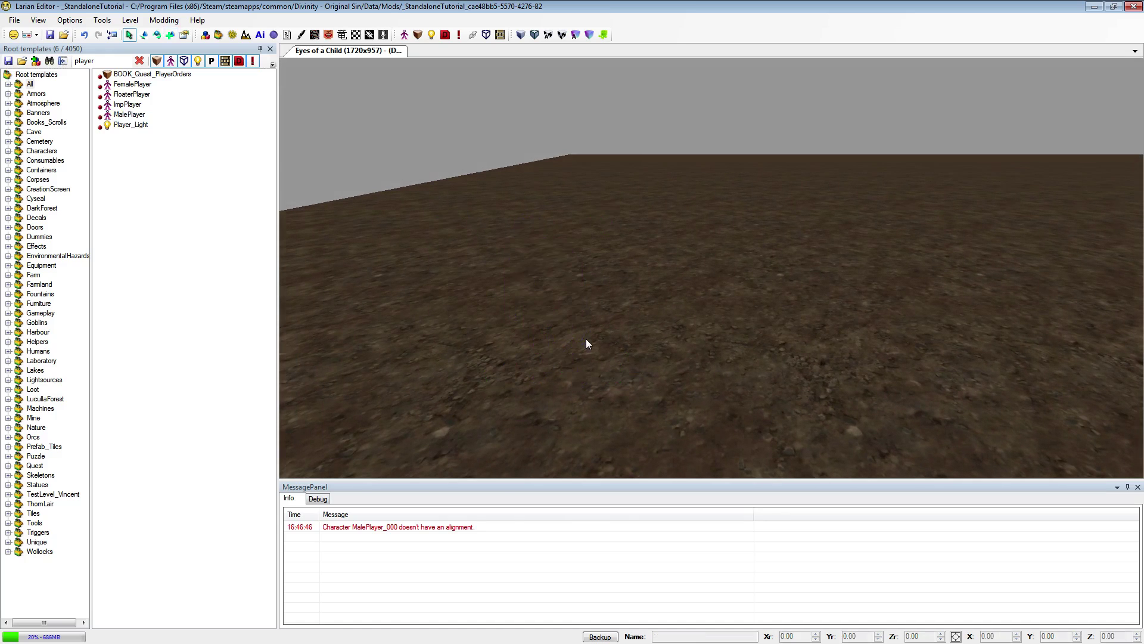
# Step: Search the root templates for "skeleton f", place an Undead_FireSkeleton_Warrior on the terrain and select it
pyautogui.doubleClick(111, 62)
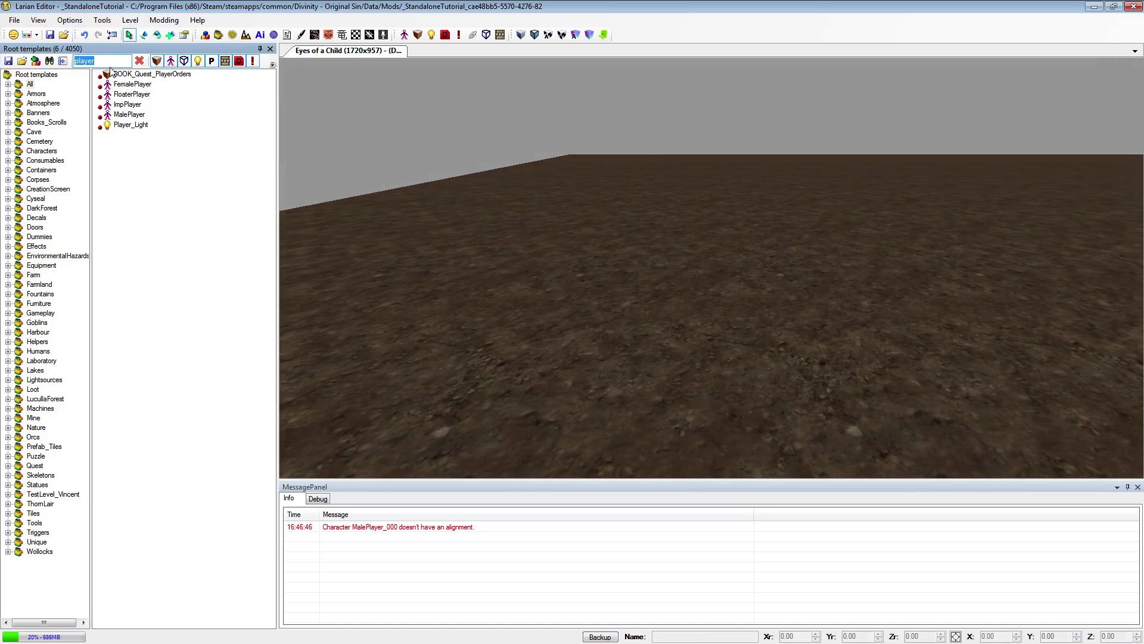
pyautogui.write('skeleton')
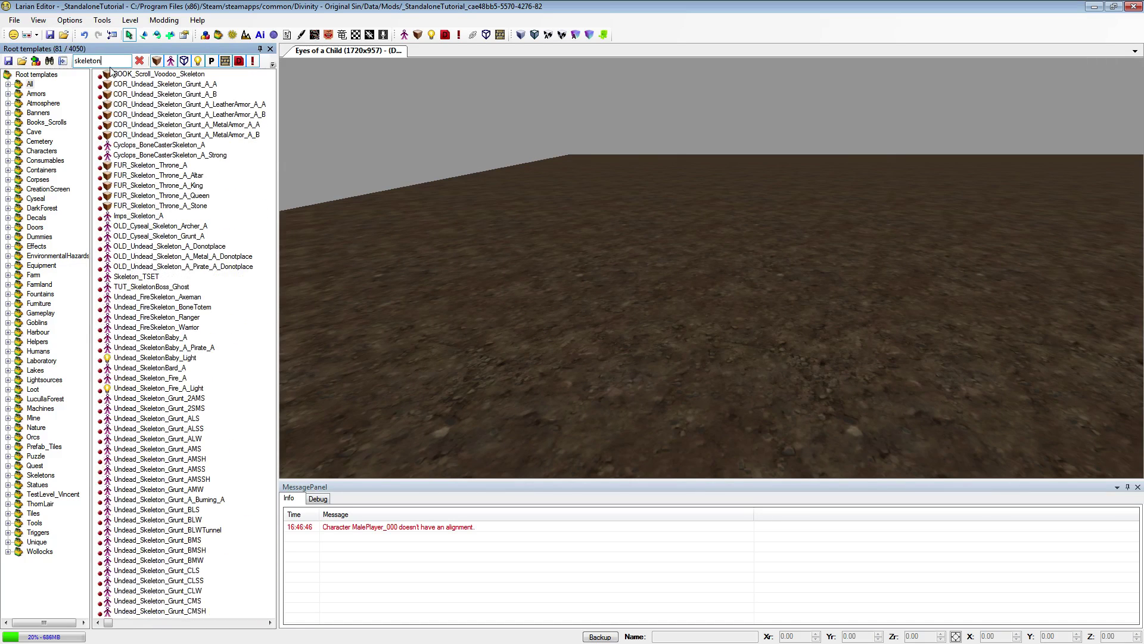
pyautogui.write(' f')
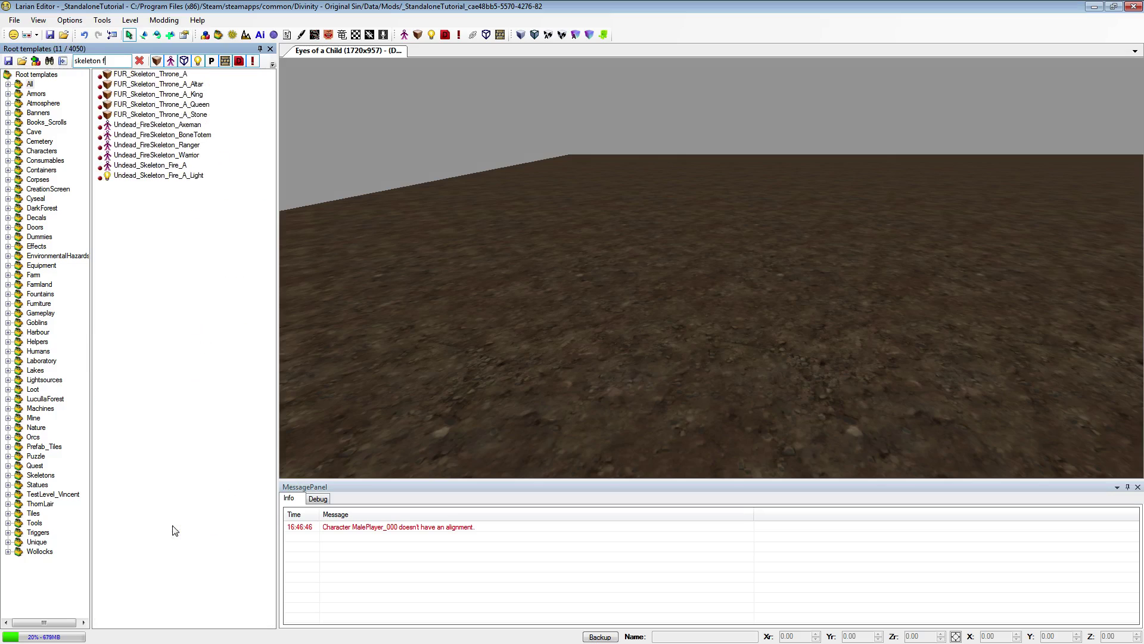
pyautogui.click(154, 155)
pyautogui.click(549, 332)
pyautogui.moveTo(571, 370); pyautogui.dragTo(587, 325, button='right')
pyautogui.click(639, 292)
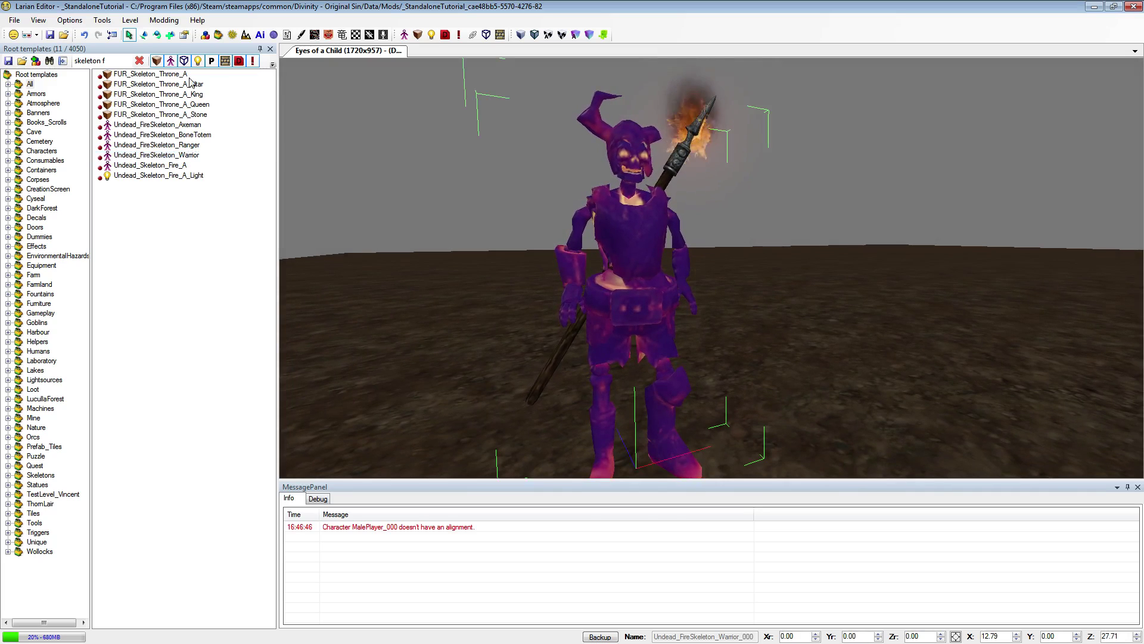
# Step: Close the Root templates and message panels and show the SideBar with the selected skeleton's properties
pyautogui.click(270, 48)
pyautogui.click(1138, 487)
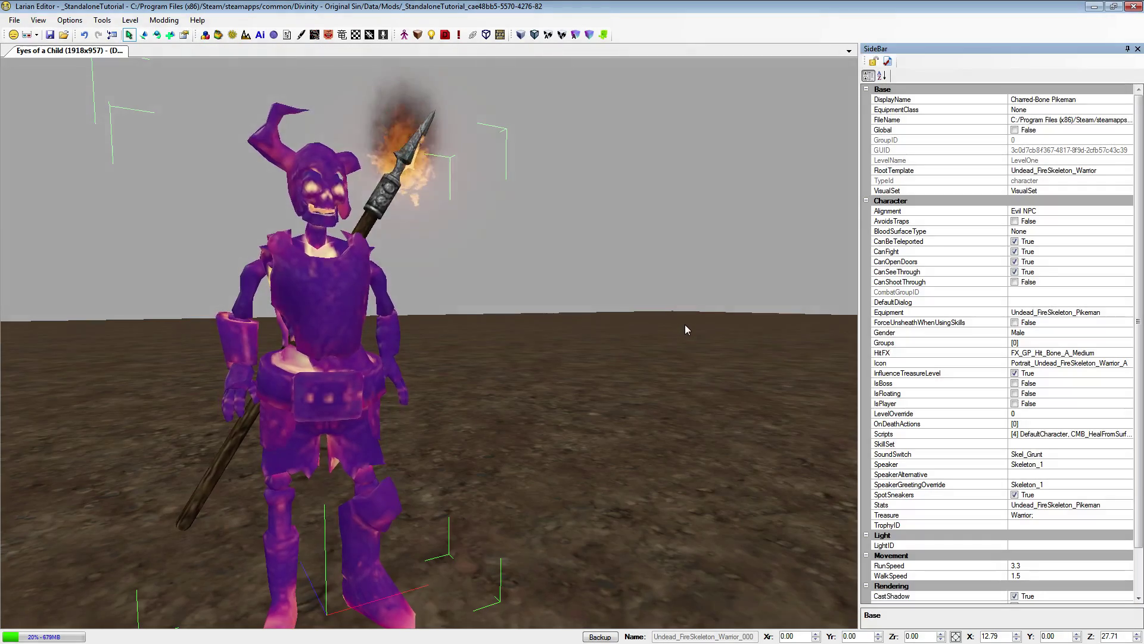
pyautogui.click(1138, 49)
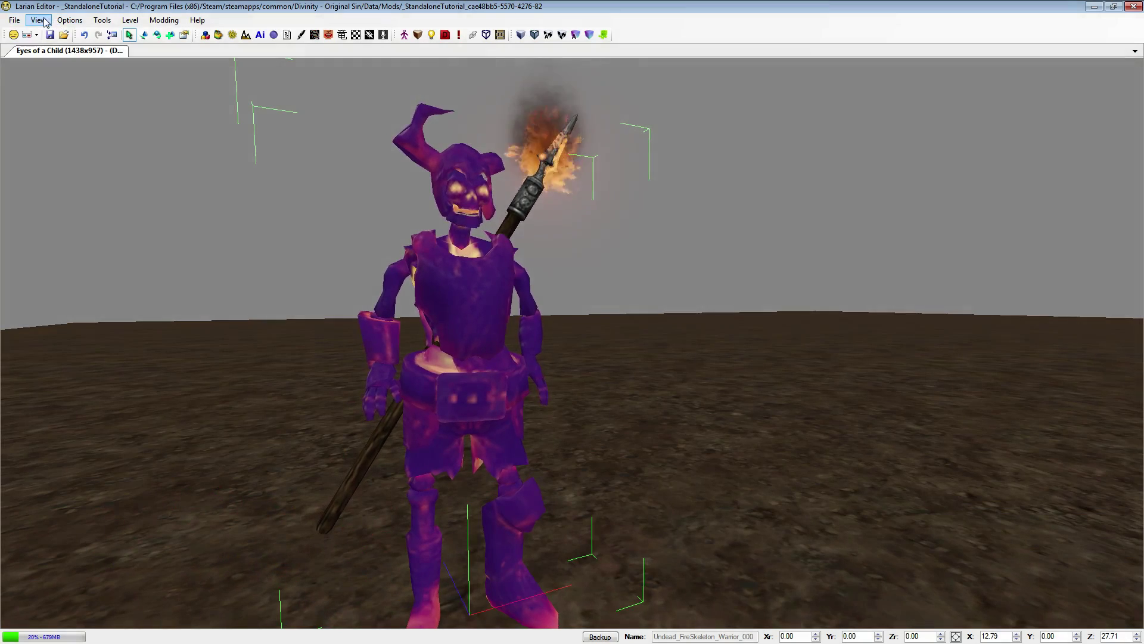
pyautogui.click(44, 21)
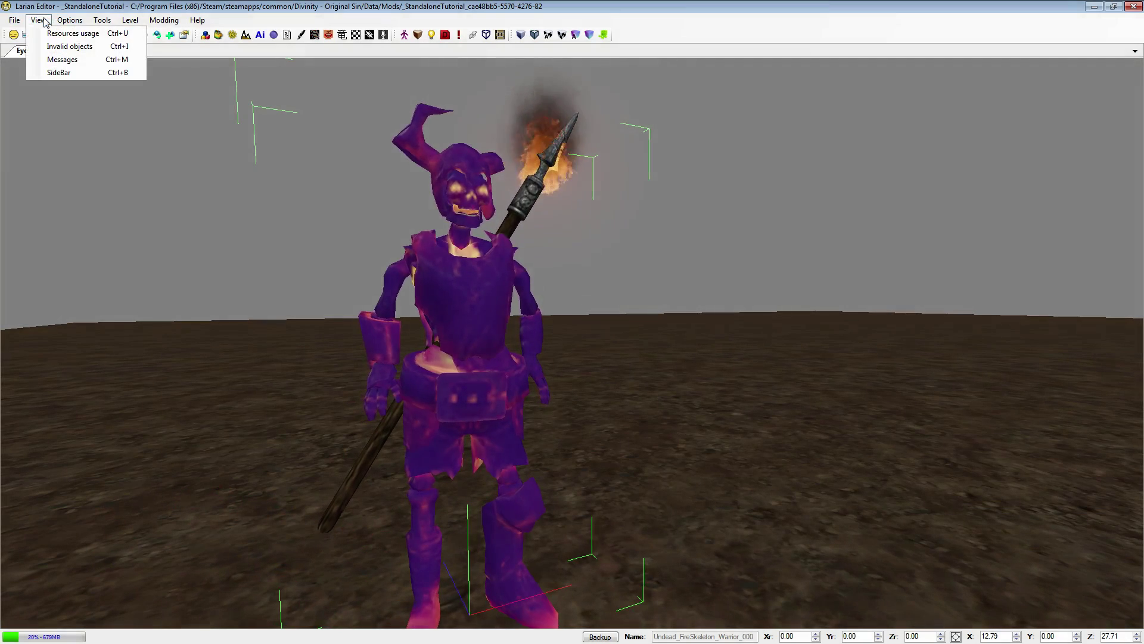
pyautogui.click(64, 75)
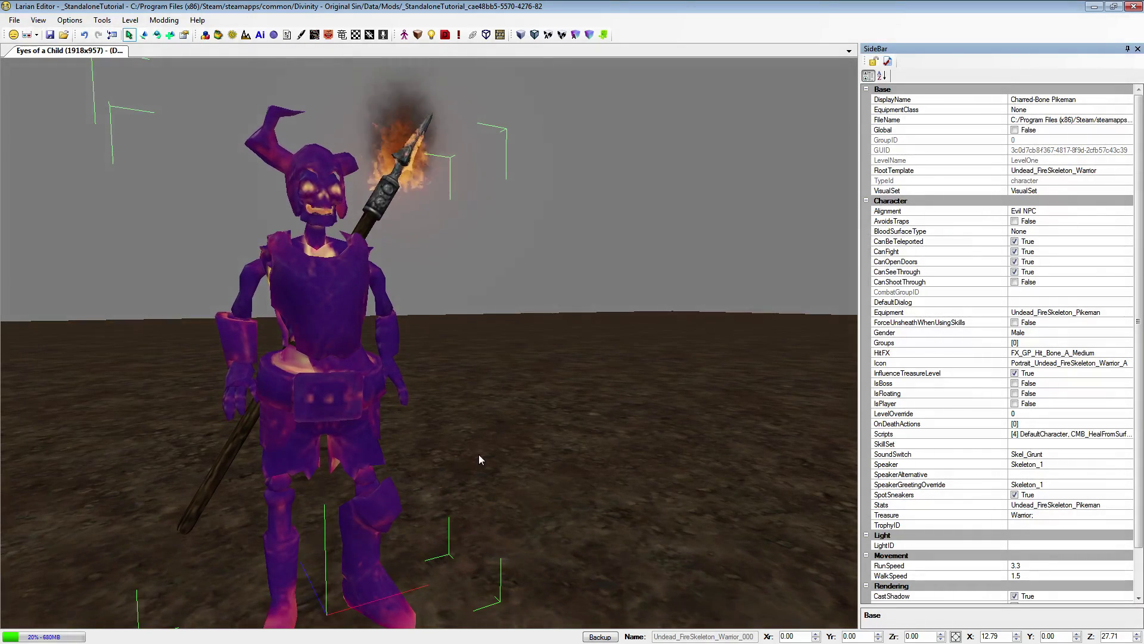
# Step: Inspect the SideBar properties of the terrain and those of the skeleton warrior
pyautogui.moveTo(552, 306)
pyautogui.mouseDown(button='right')
pyautogui.moveTo(486, 286)
pyautogui.moveTo(554, 312)
pyautogui.mouseUp(button='right')
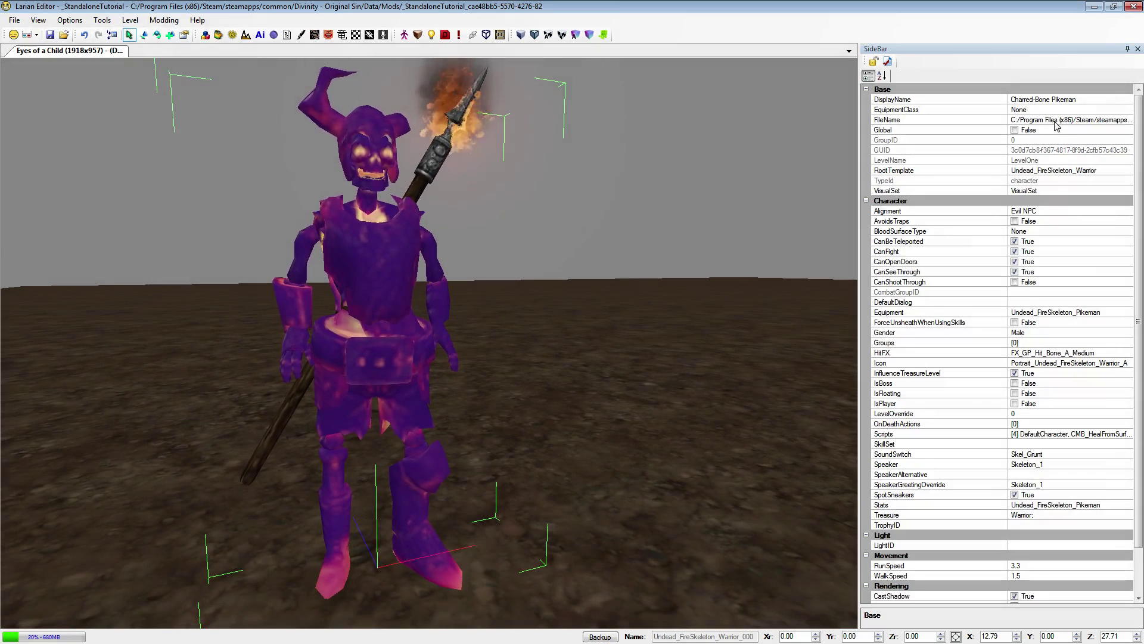
pyautogui.click(795, 422)
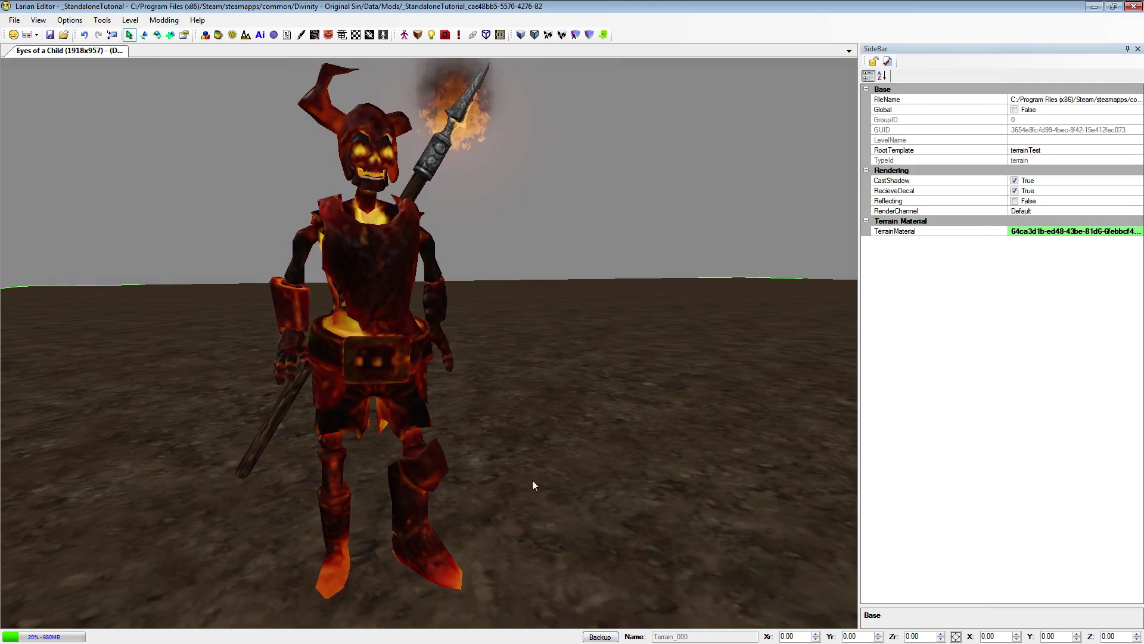
pyautogui.click(371, 300)
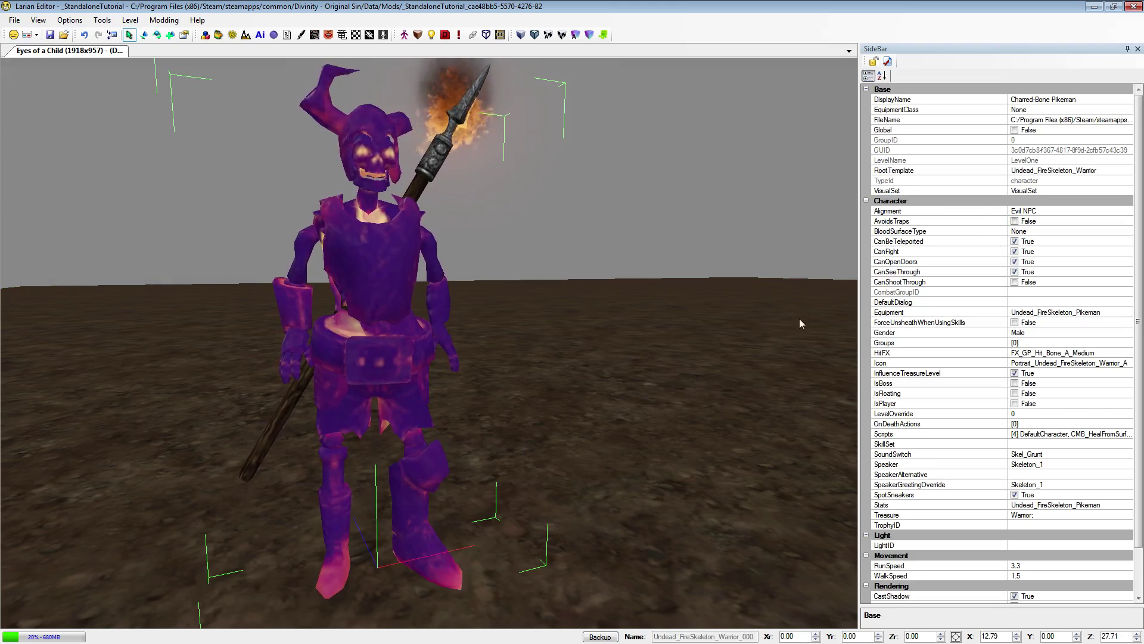
# Step: Set the skeleton warrior's DisplayName to Virgil
pyautogui.click(1094, 99)
pyautogui.doubleClick(1095, 99)
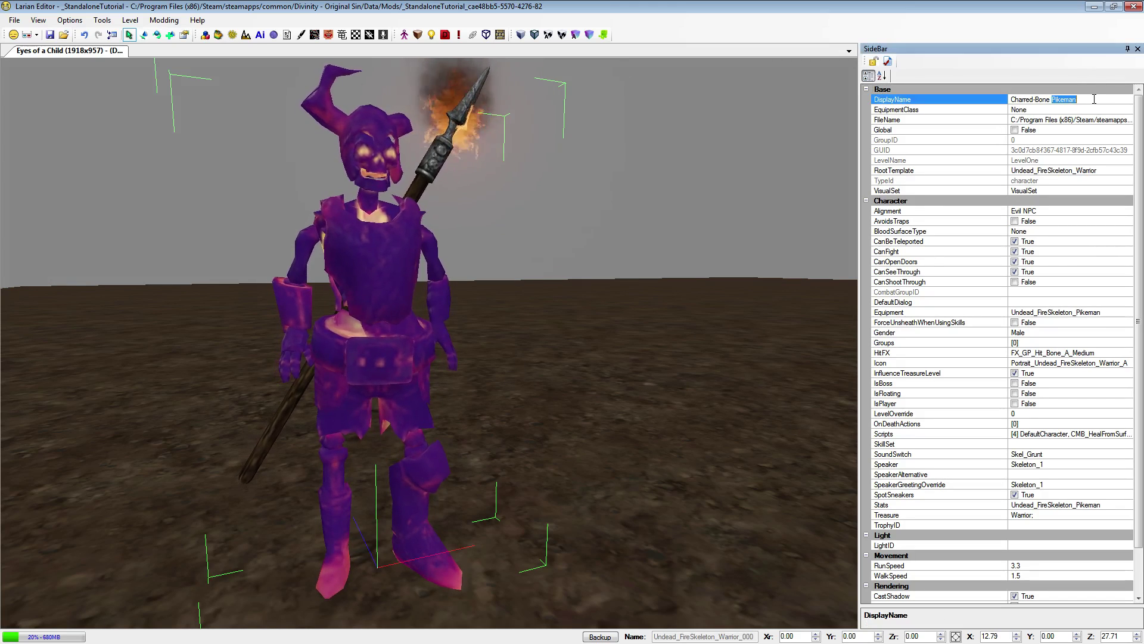
pyautogui.hotkey('ctrl', 'a')
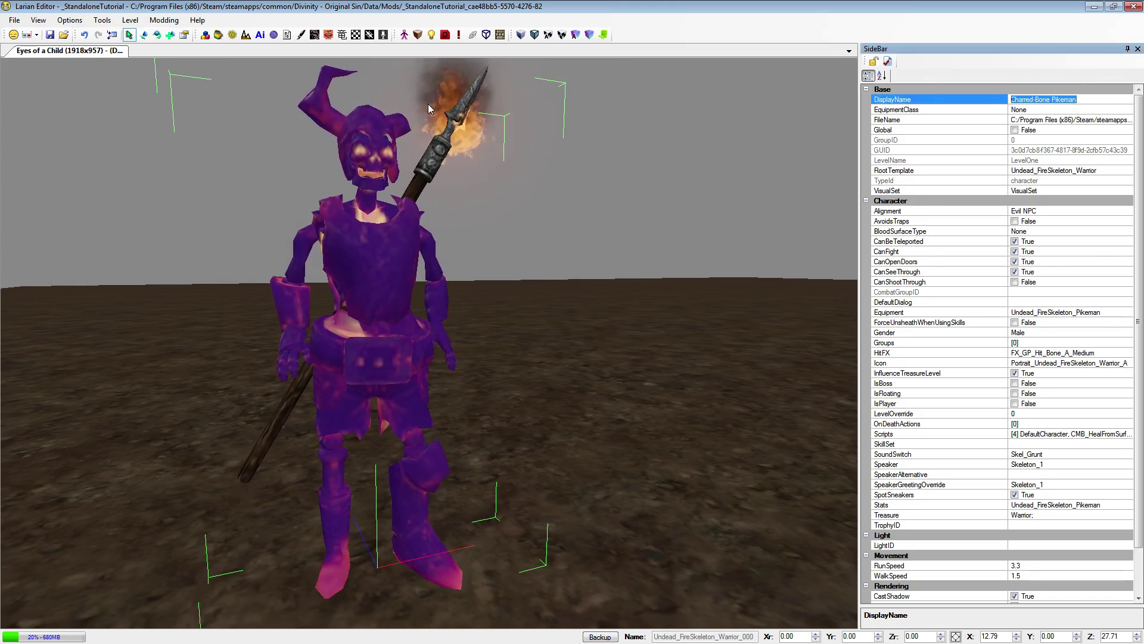
pyautogui.write('Santatna')
pyautogui.press('BackSpace')
pyautogui.press('BackSpace')
pyautogui.press('BackSpace')
pyautogui.press('BackSpace')
pyautogui.write('ana')
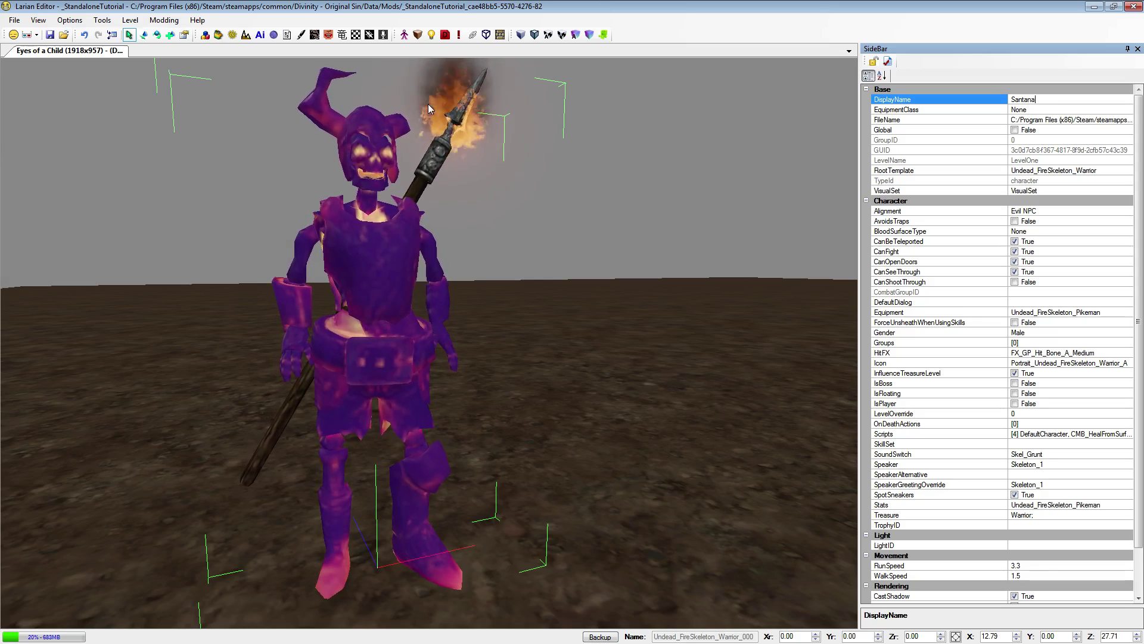
pyautogui.press('Return')
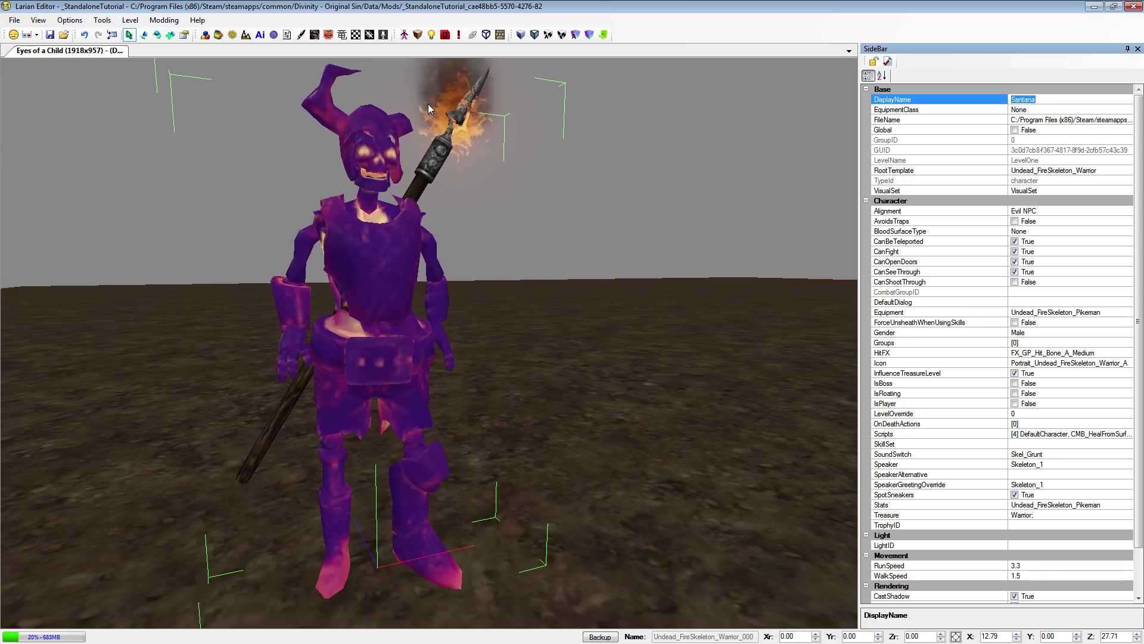
pyautogui.write('Virgil')
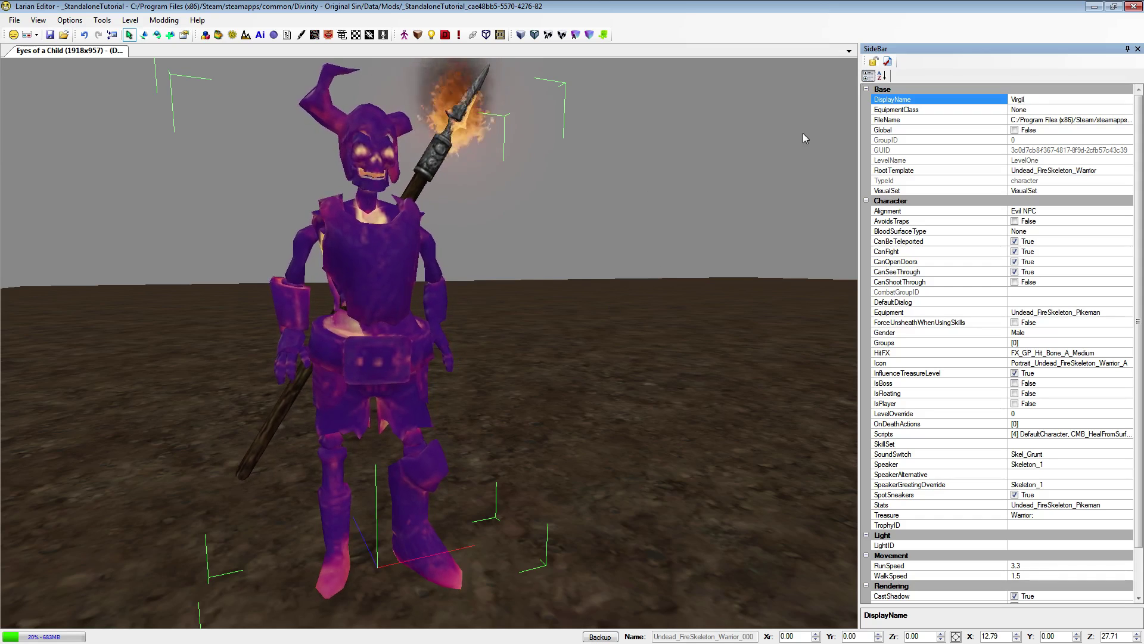
pyautogui.click(975, 210)
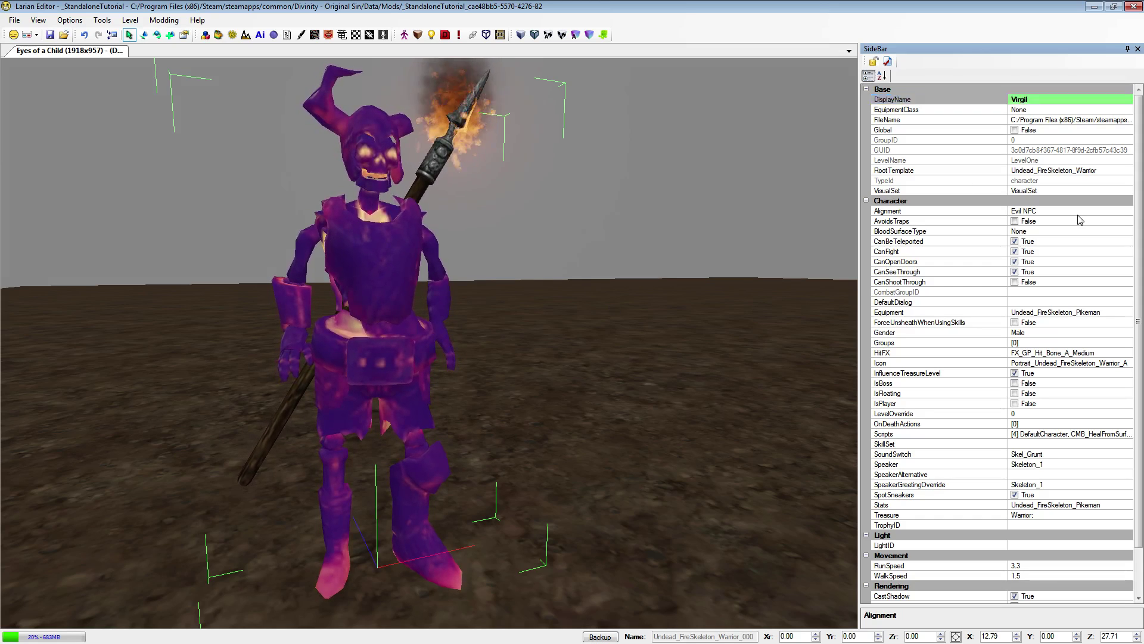
# Step: Enable IsPlayer for the skeleton warrior and test the level in game mode before returning to editing
pyautogui.click(1015, 403)
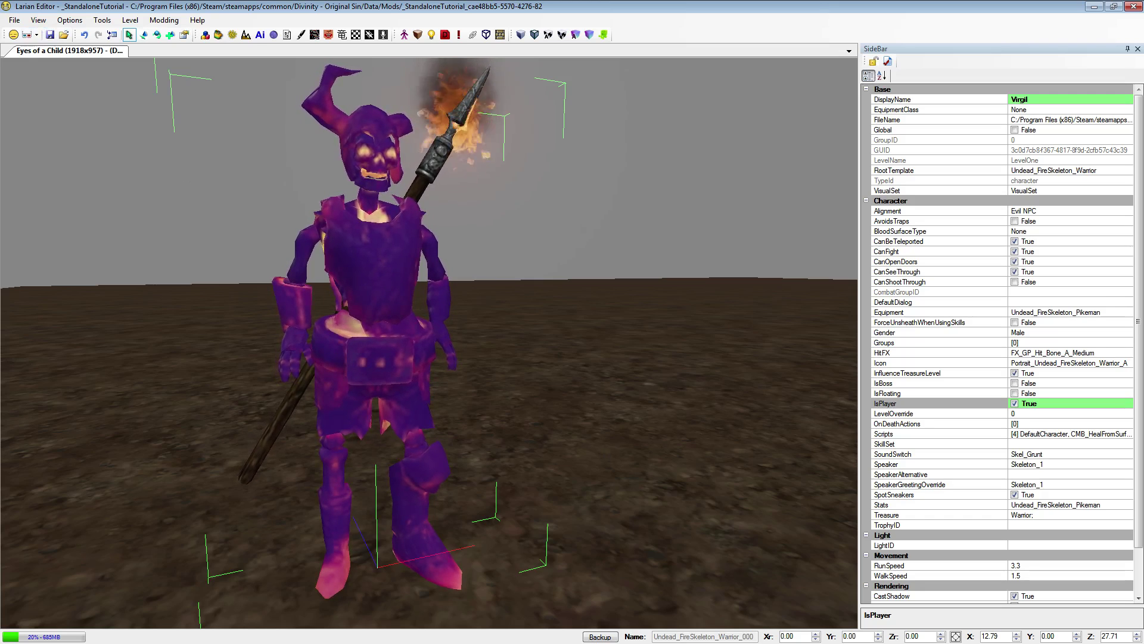
pyautogui.click(13, 34)
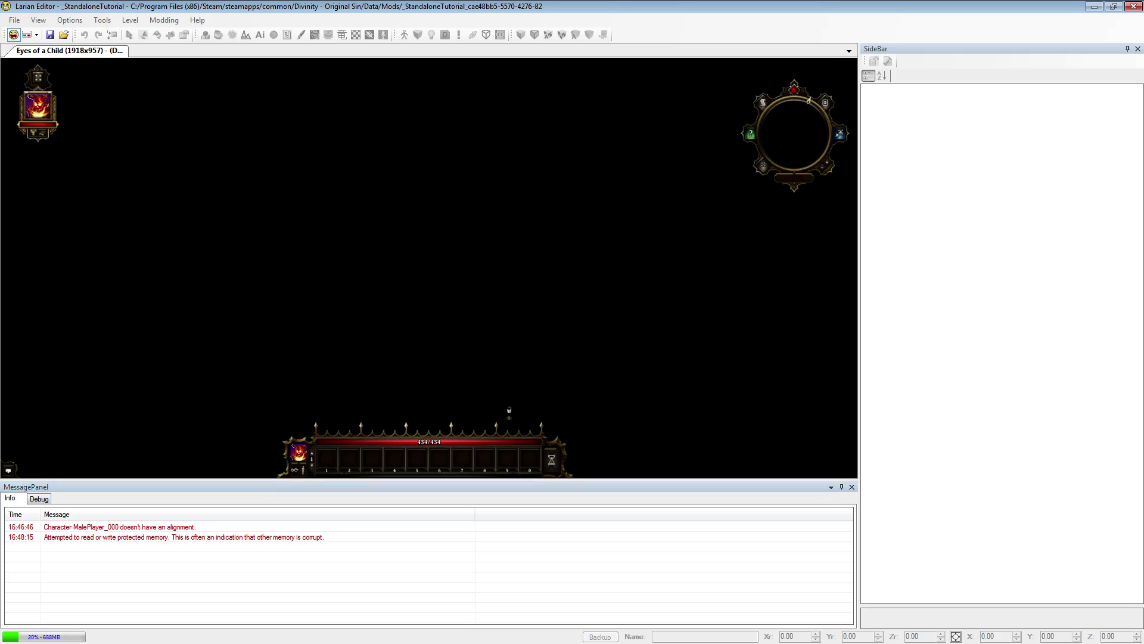
pyautogui.click(15, 36)
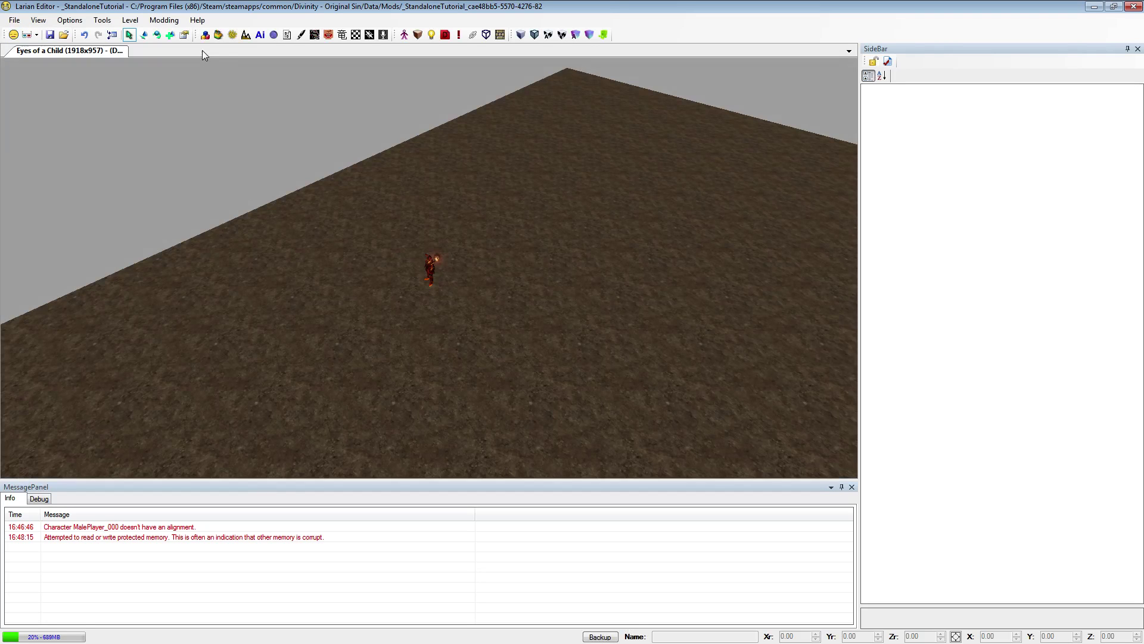
# Step: Run a full generation of the level's AI grid and narrow the AI grid panel
pyautogui.click(259, 35)
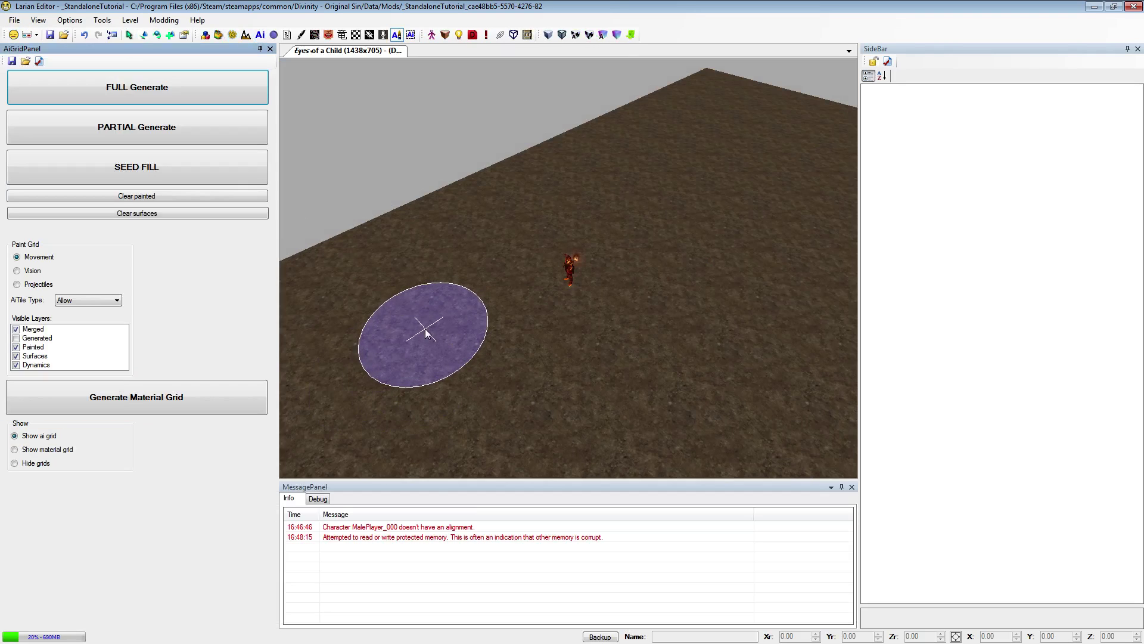
pyautogui.click(33, 273)
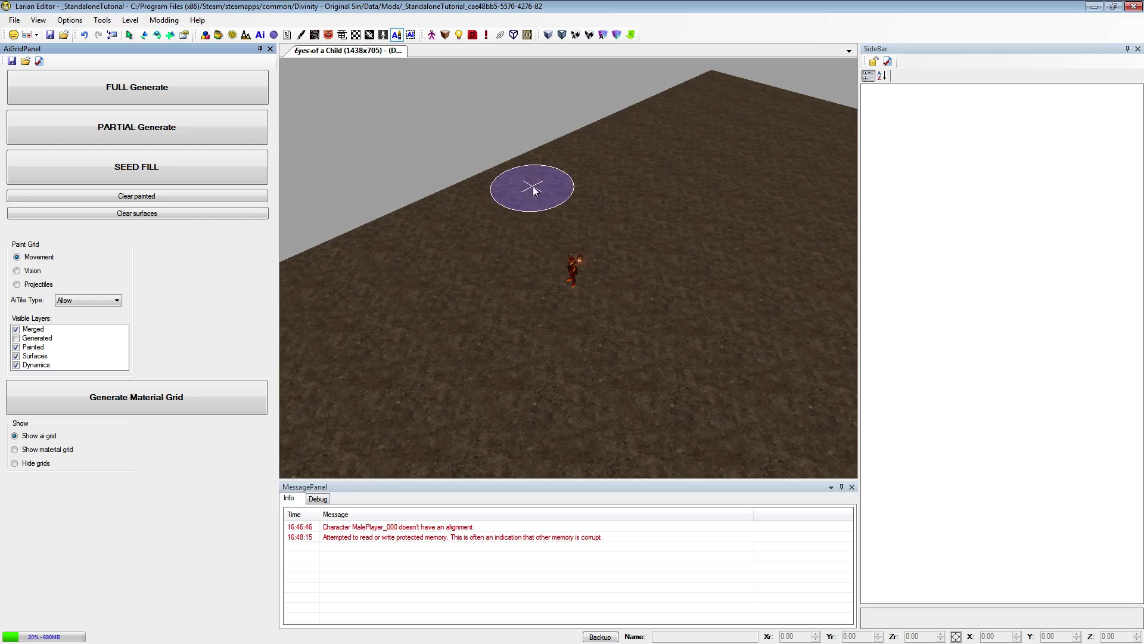
pyautogui.click(187, 88)
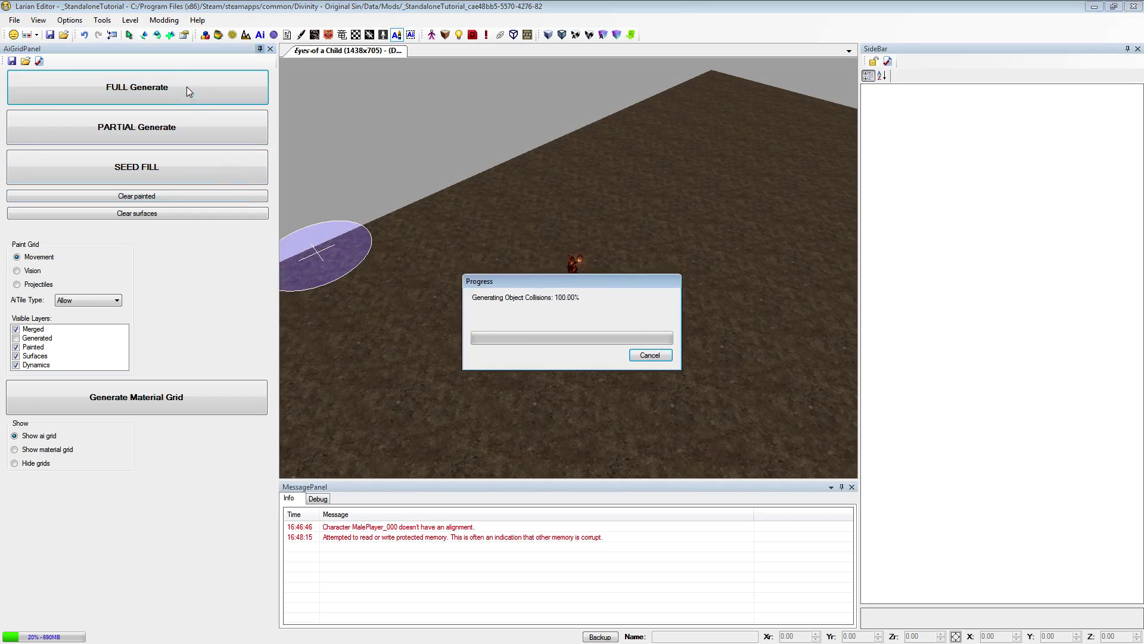
pyautogui.click(662, 358)
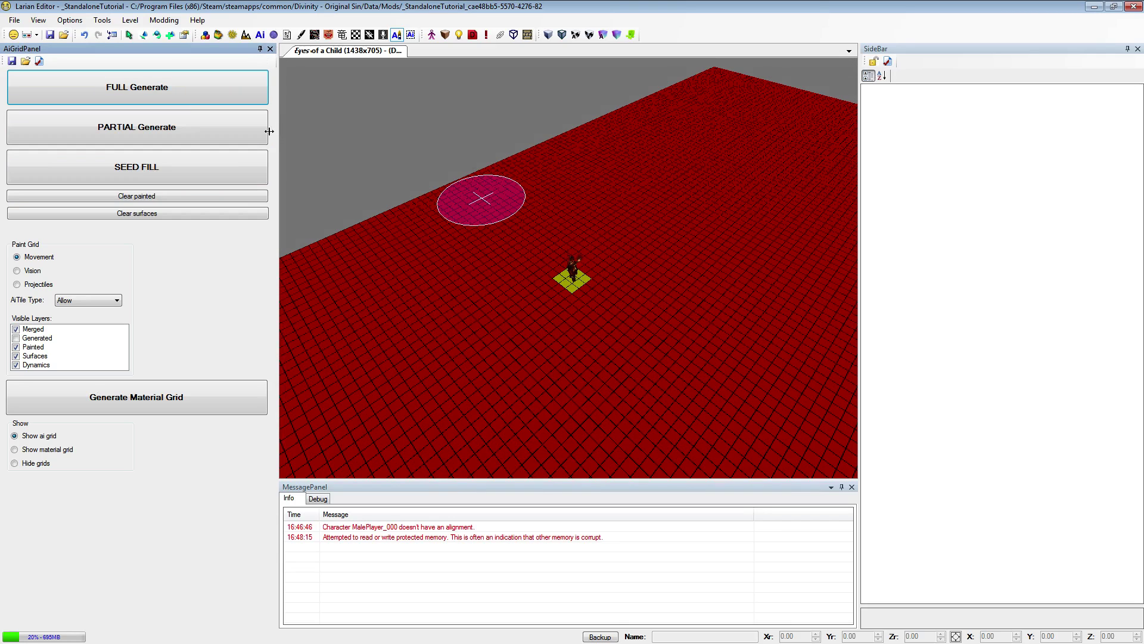
pyautogui.moveTo(276, 128); pyautogui.dragTo(185, 130)
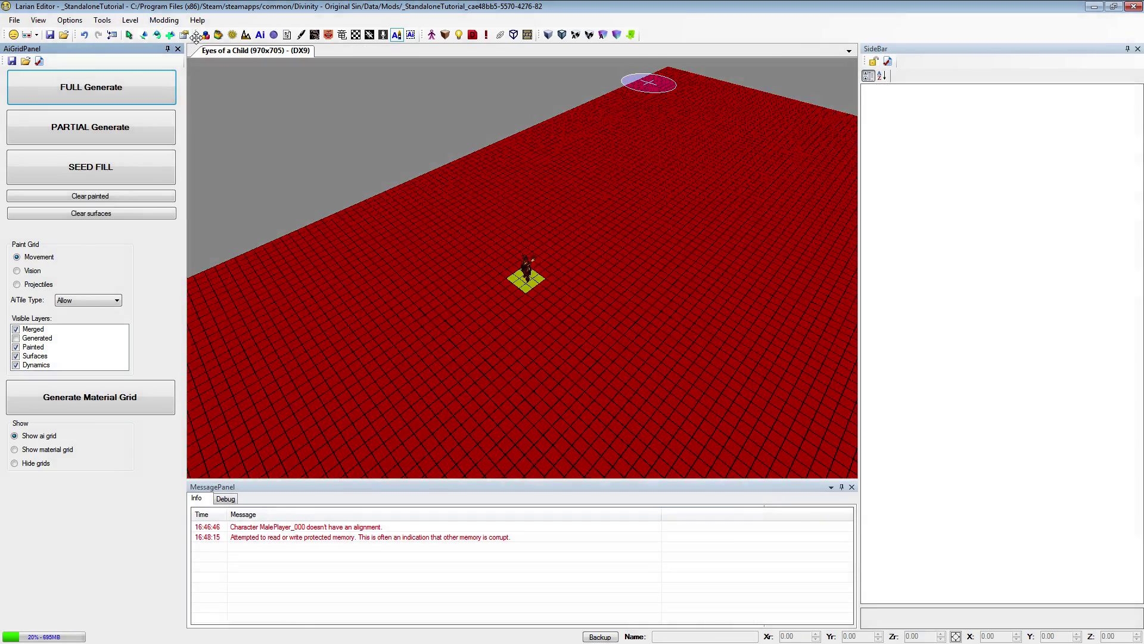
# Step: Reopen the Root templates and search them for "seeder"
pyautogui.click(205, 36)
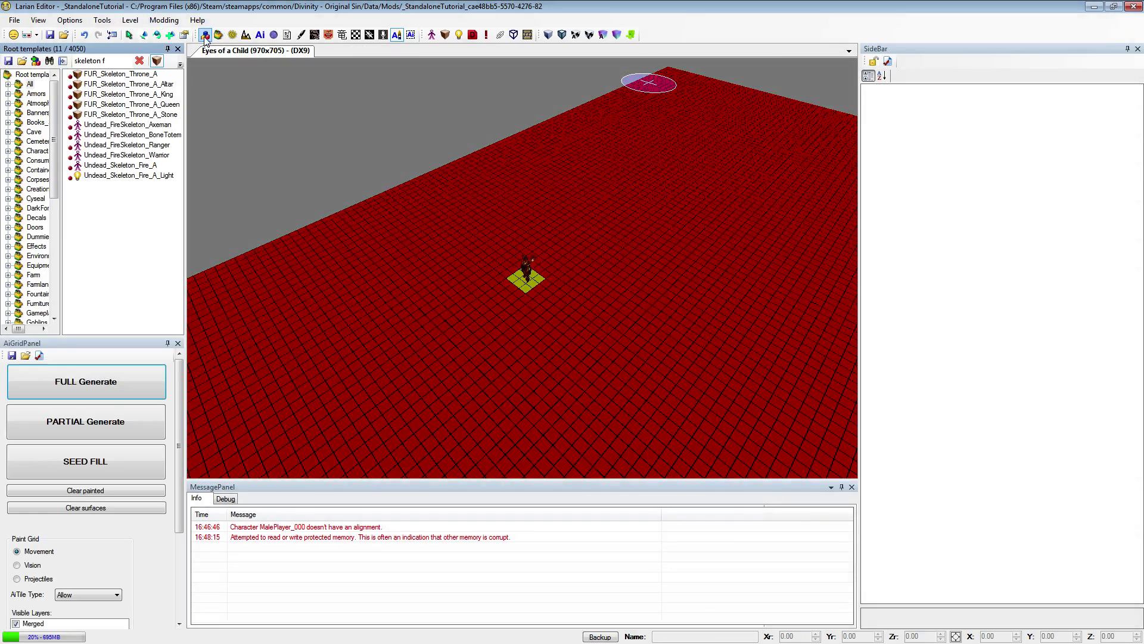
pyautogui.tripleClick(119, 63)
pyautogui.write('seeder')
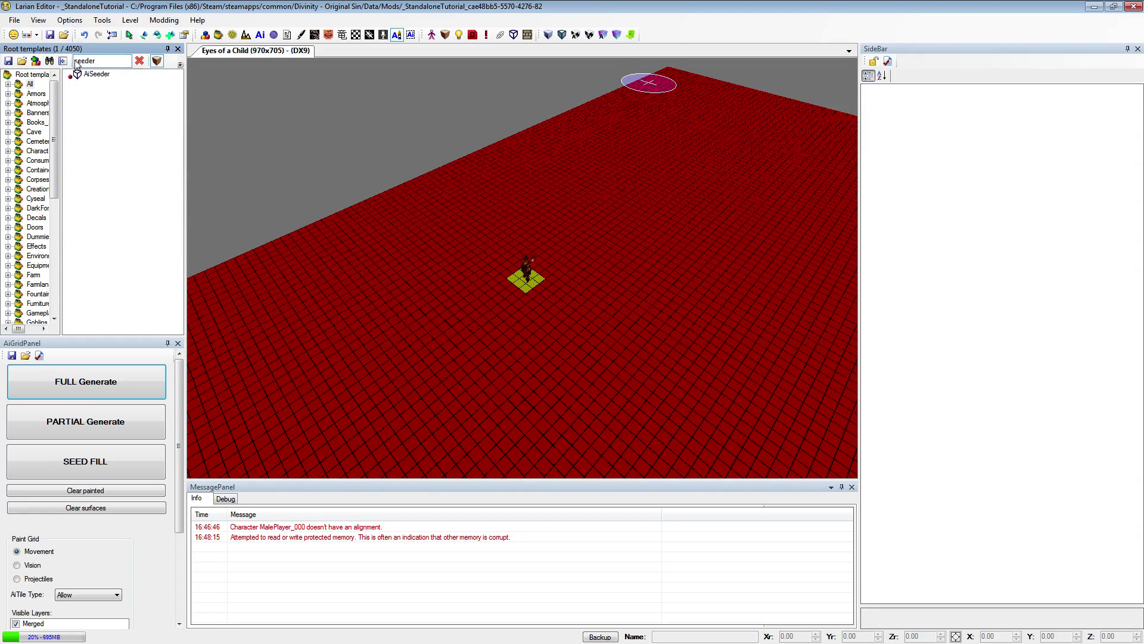
# Step: Place an AiSeeder on the terrain near the skeleton warrior and run a full generation of the AI grid
pyautogui.click(97, 75)
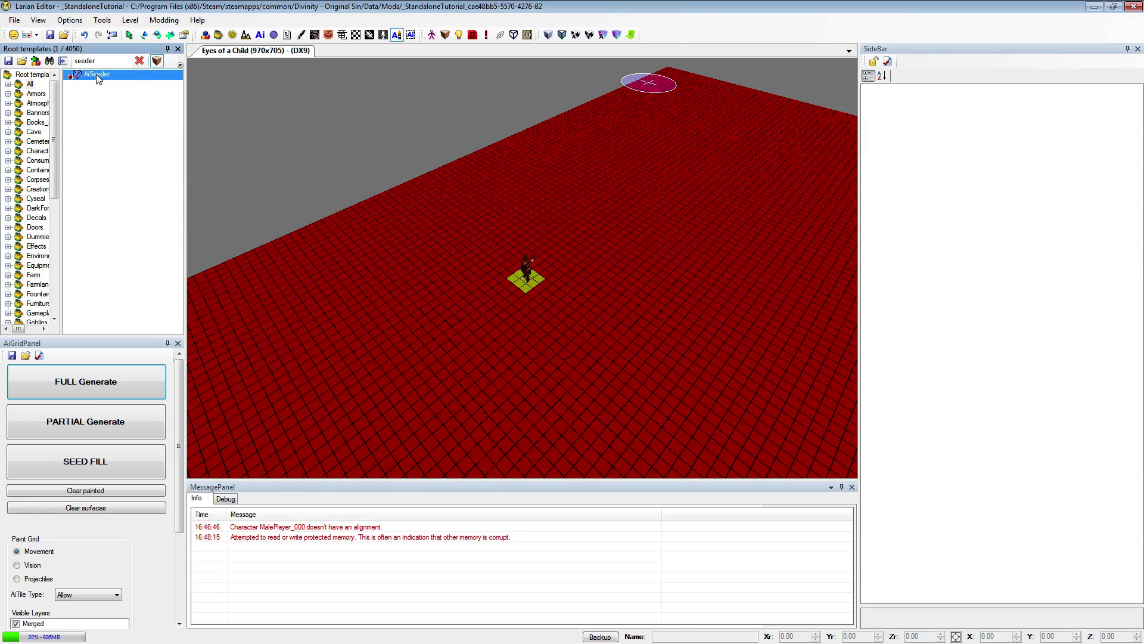
pyautogui.click(500, 367)
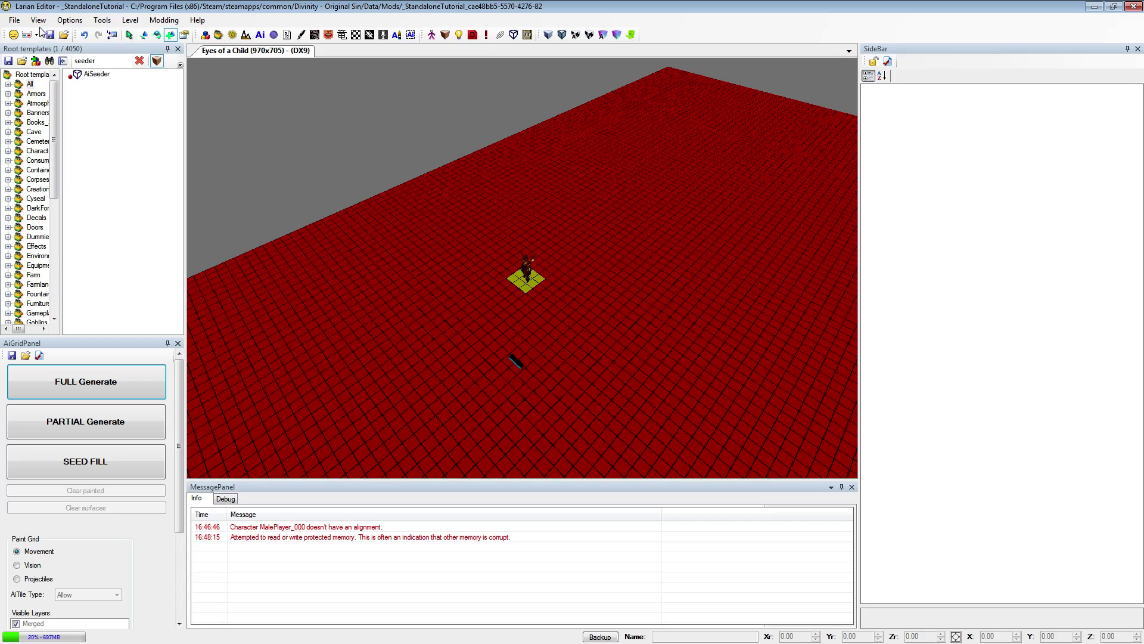
pyautogui.click(85, 381)
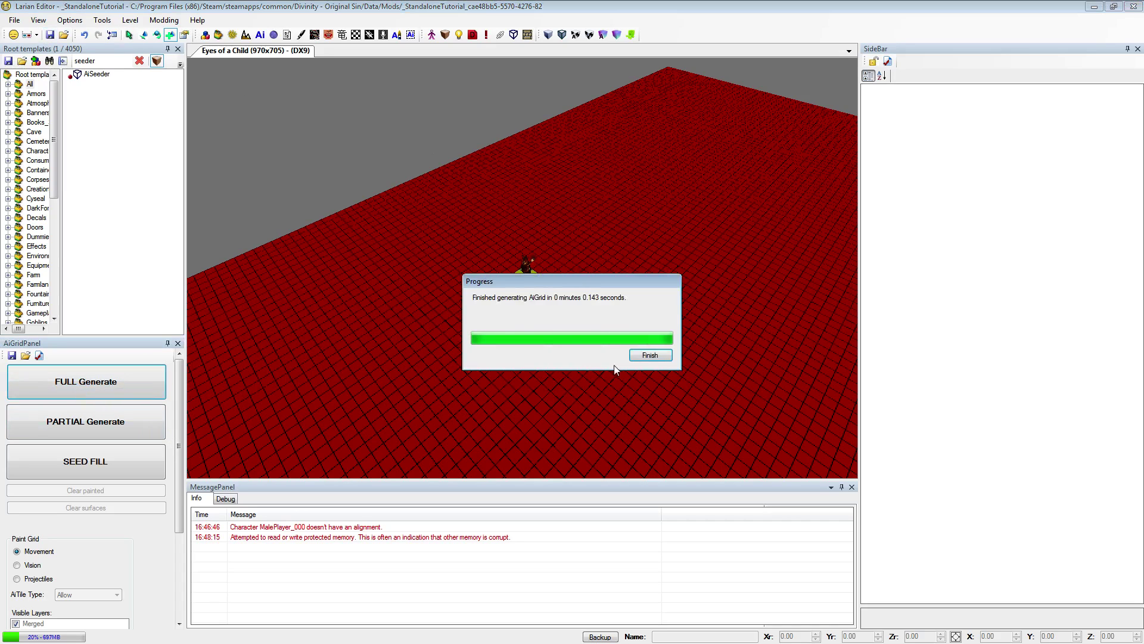
pyautogui.click(651, 355)
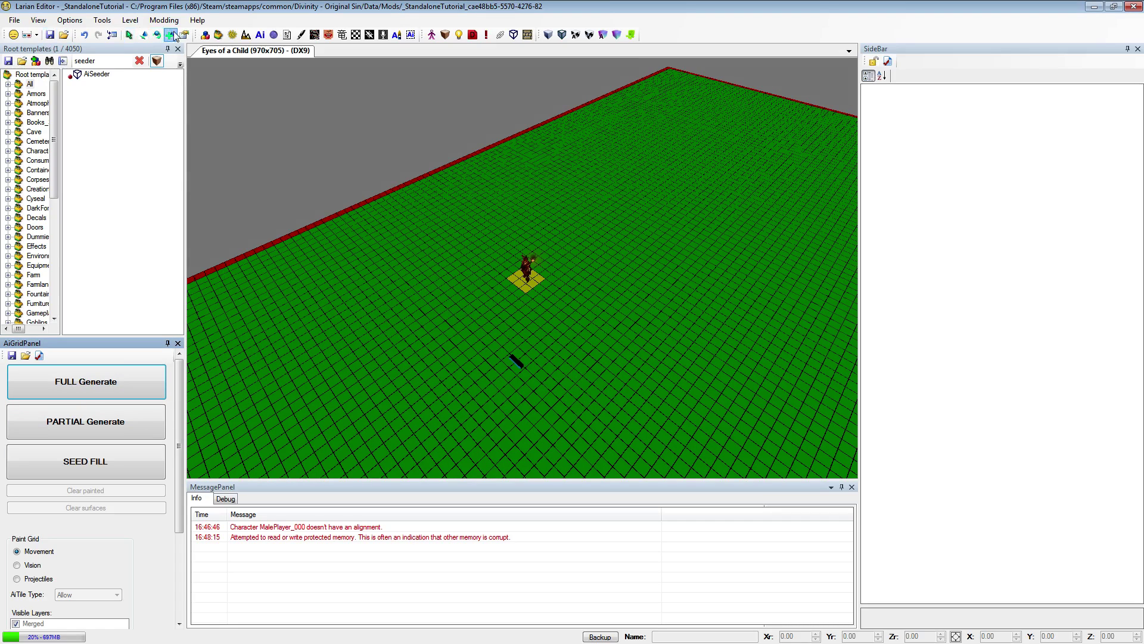
# Step: Test the level in game mode and return to editing
pyautogui.click(8, 37)
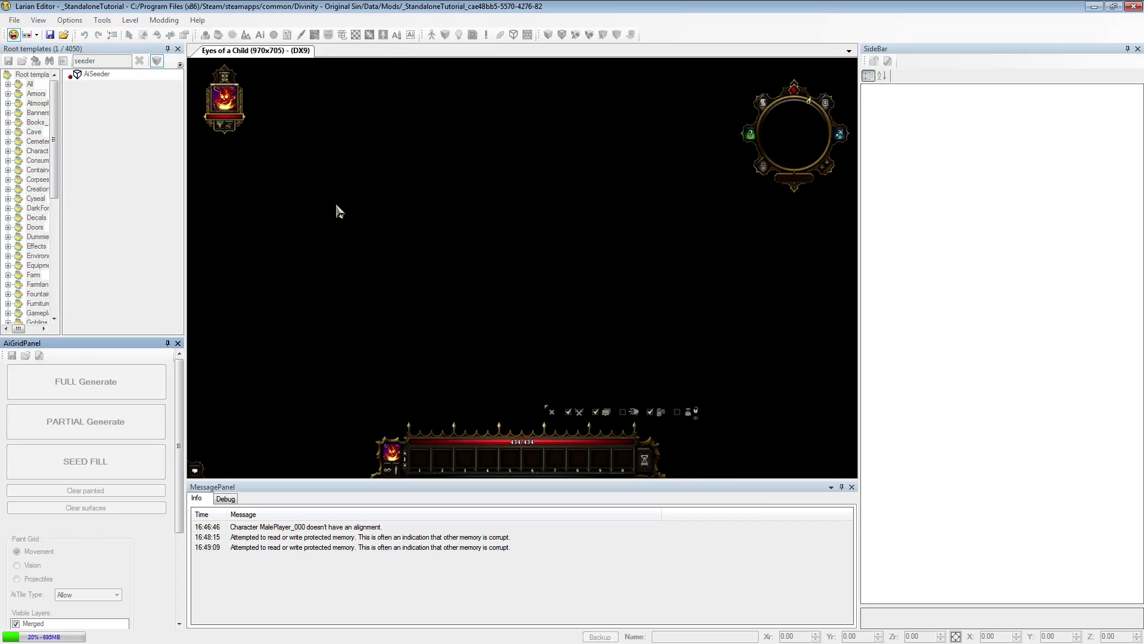
pyautogui.click(13, 34)
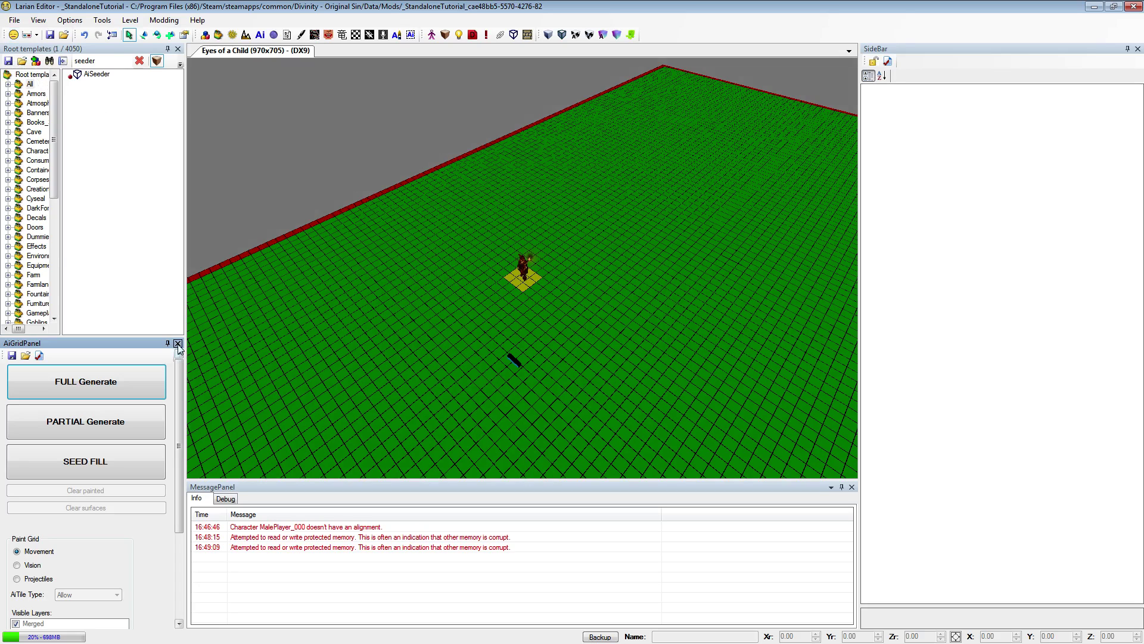
# Step: Close and reopen the AI grid panel and show the Terrain panel
pyautogui.click(178, 343)
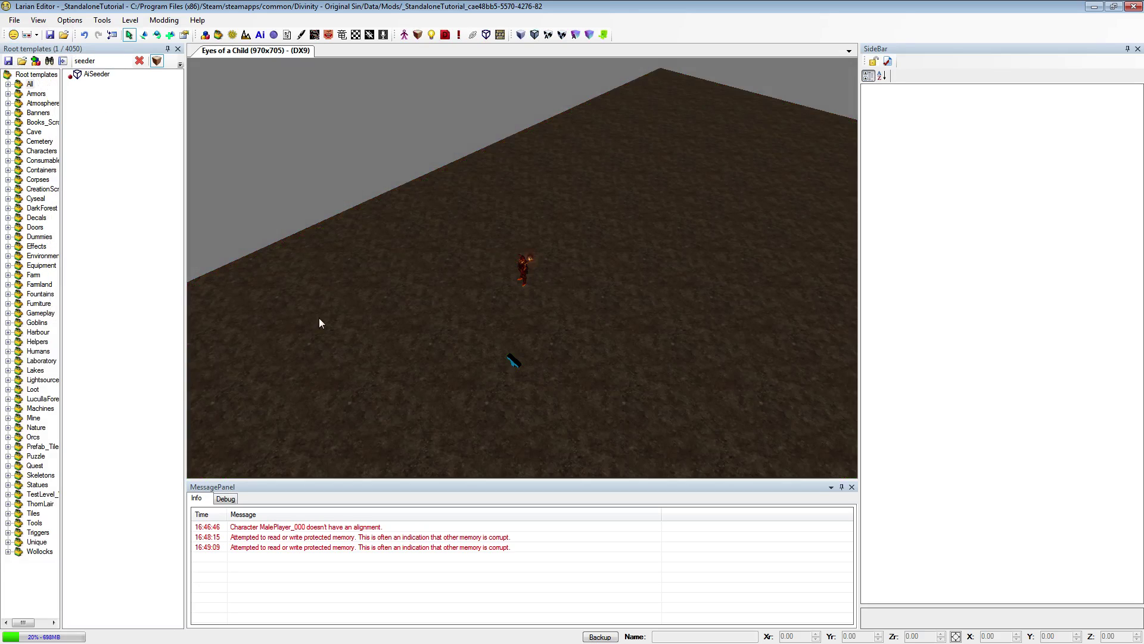
pyautogui.click(245, 34)
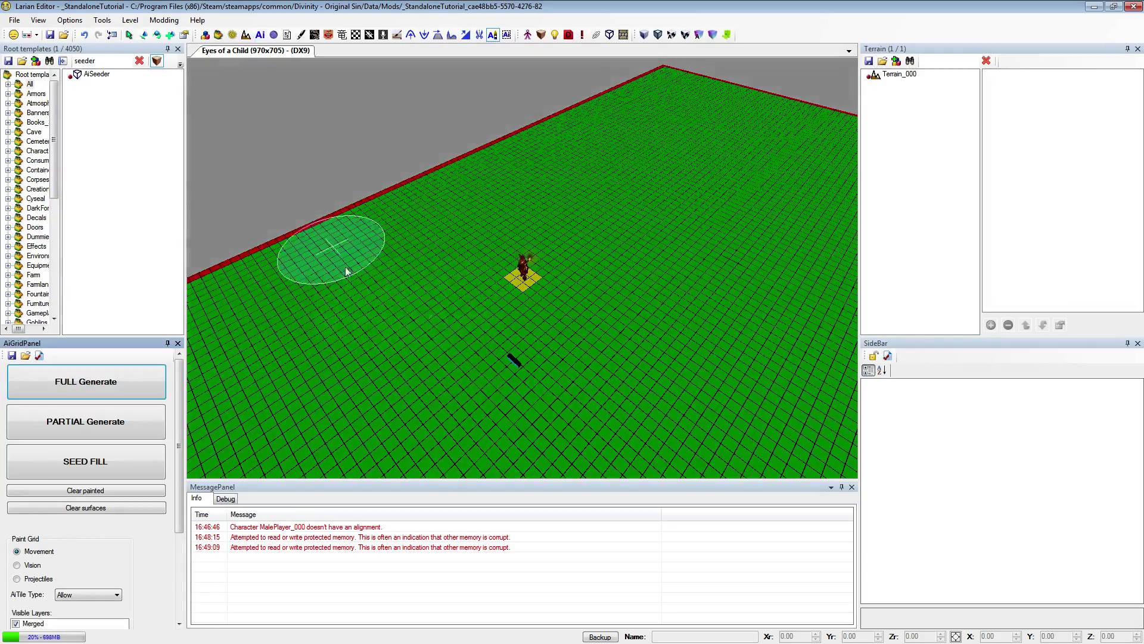
pyautogui.moveTo(484, 265); pyautogui.dragTo(485, 258, button='right')
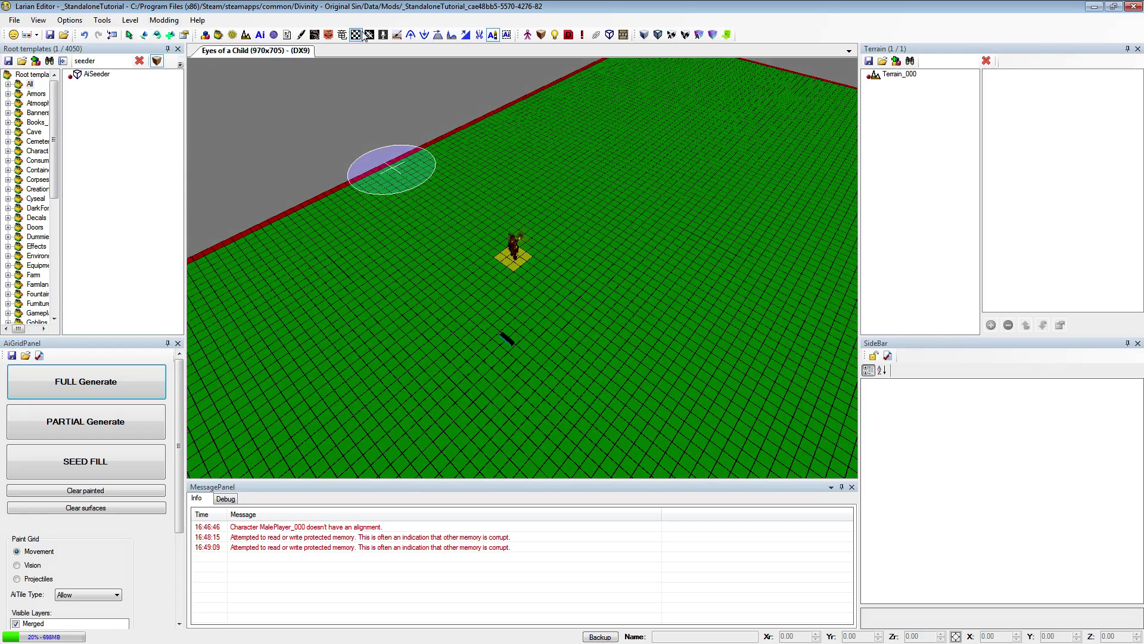
# Step: Open the Story Editor, reload the story and minimize the editor window
pyautogui.click(315, 34)
pyautogui.click(168, 174)
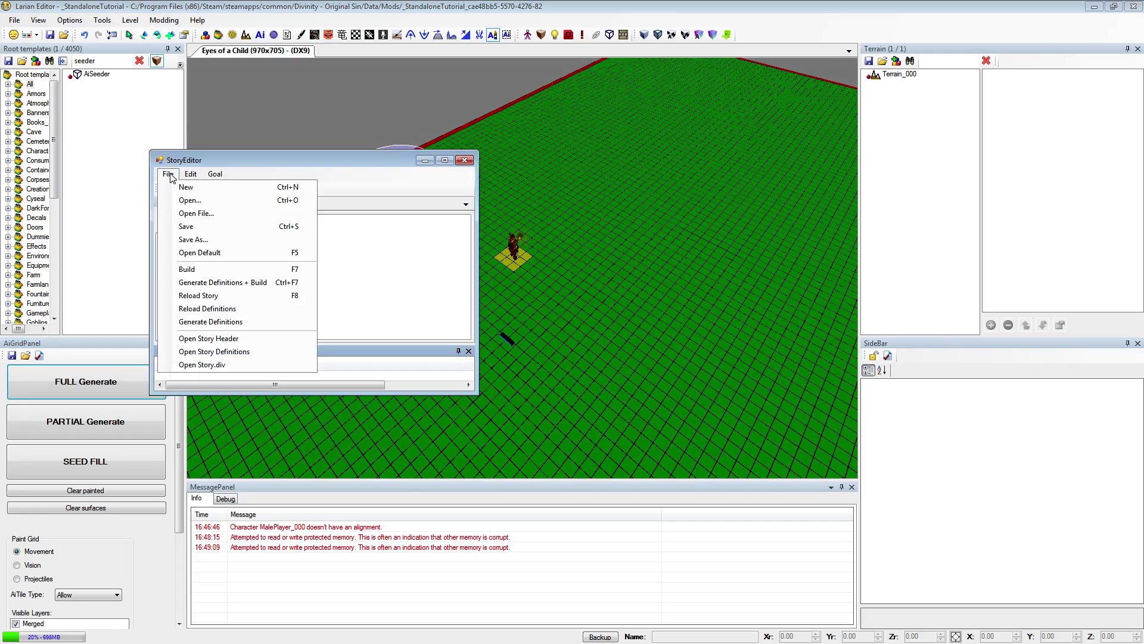
pyautogui.click(217, 295)
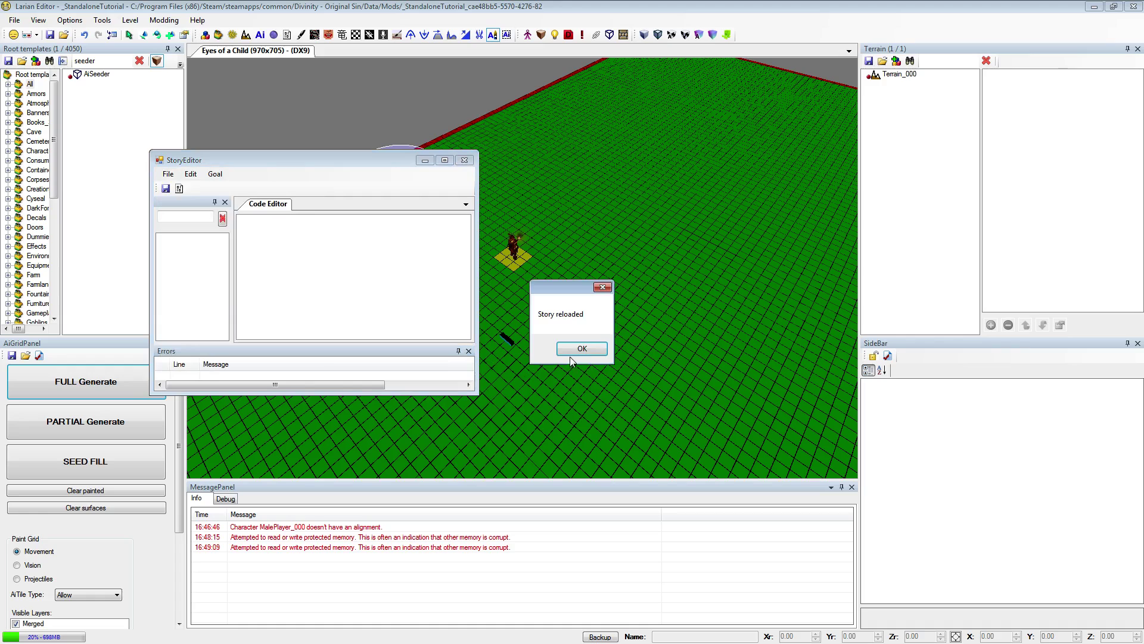
pyautogui.click(574, 352)
pyautogui.click(423, 160)
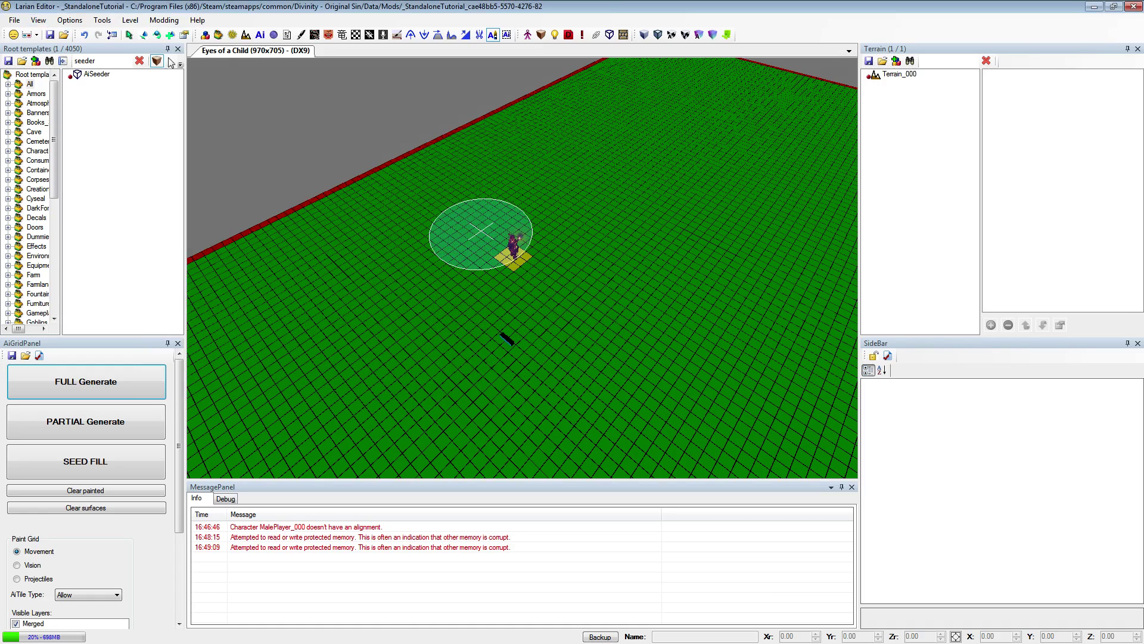
# Step: Switch the level to game mode again to test the reloaded story and return to editing
pyautogui.click(13, 34)
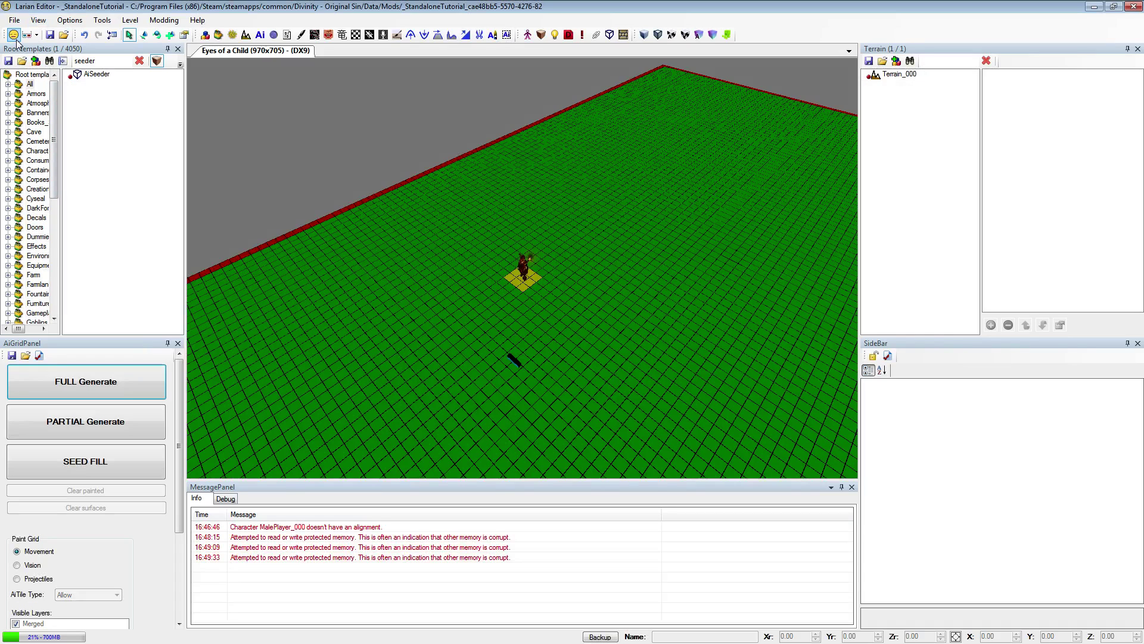
pyautogui.click(14, 36)
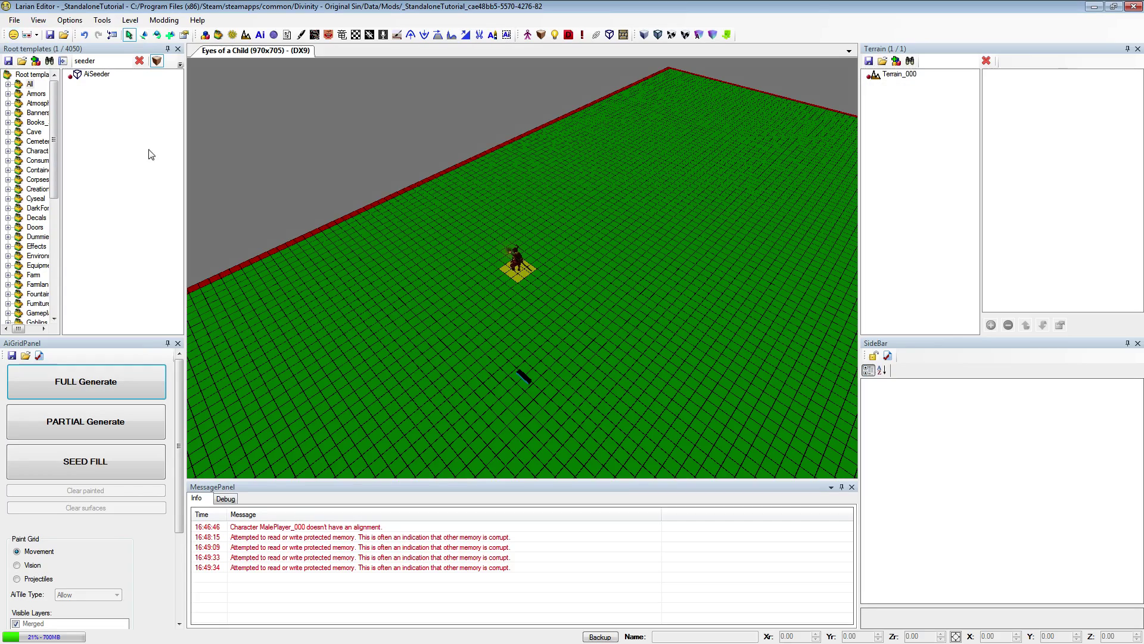
# Step: Close the Larian Editor, switch to the web browser and minimize its window
pyautogui.click(1134, 7)
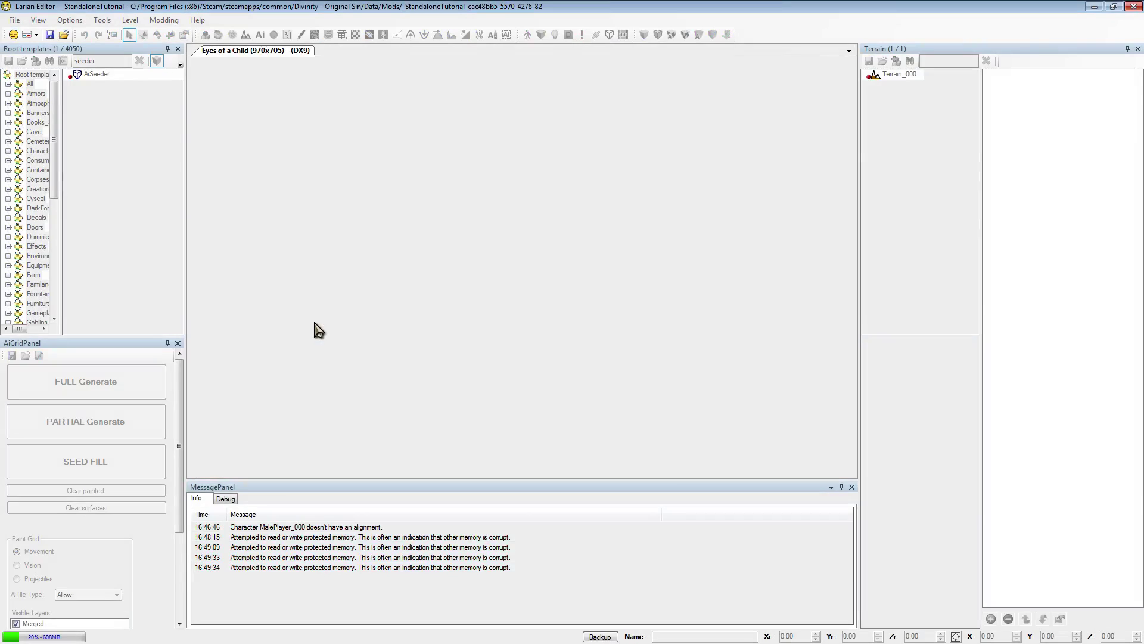
pyautogui.hotkey('alt', 'Tab')
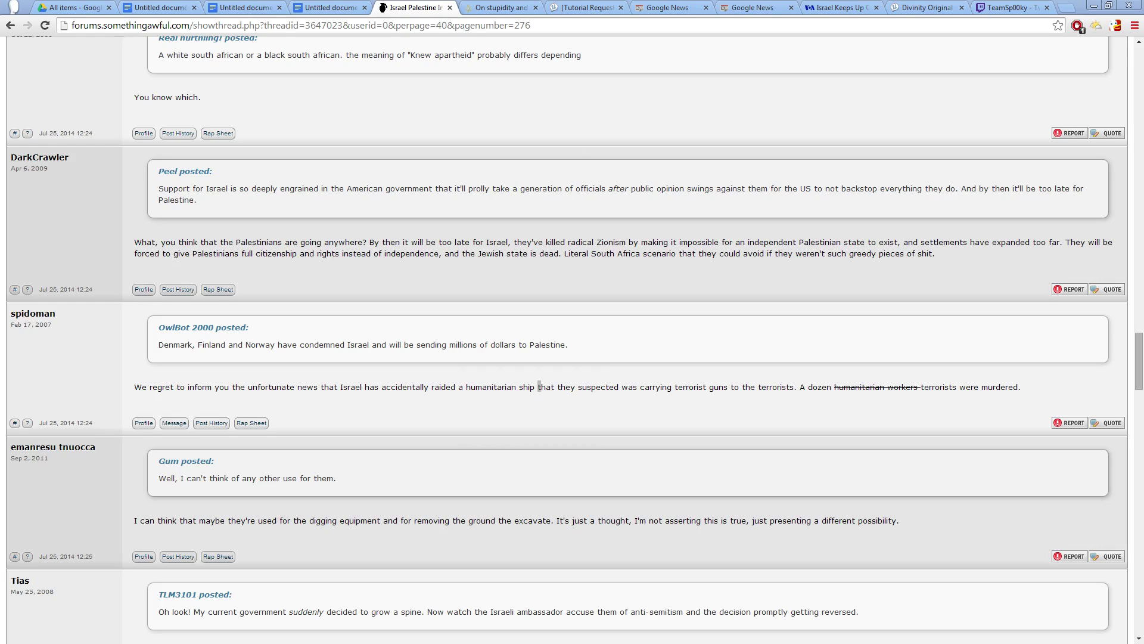
pyautogui.click(1096, 5)
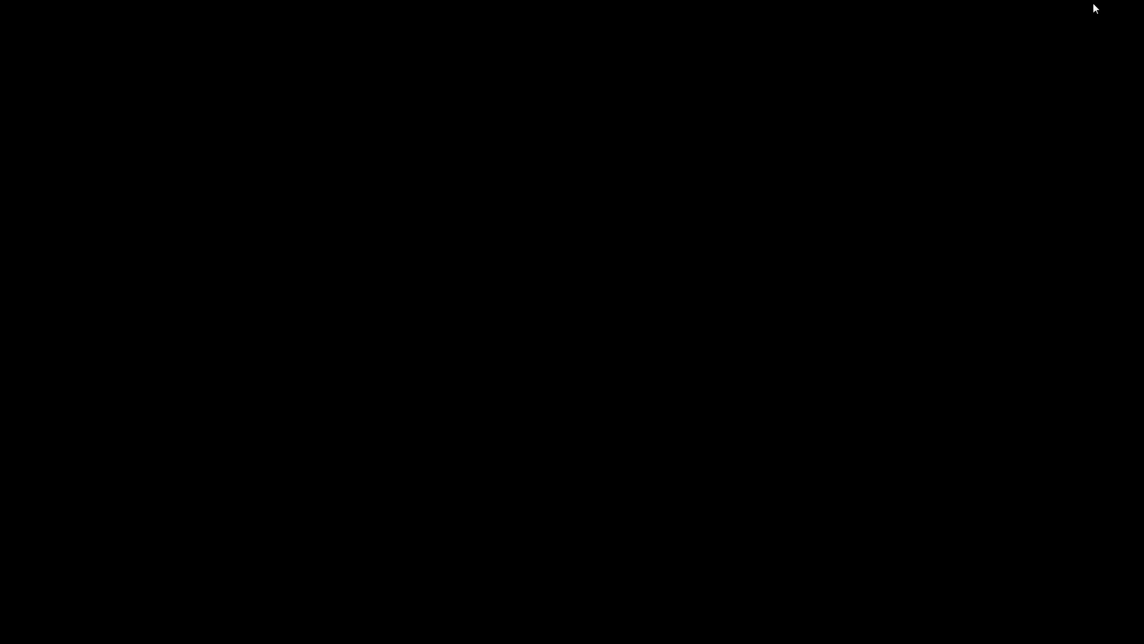